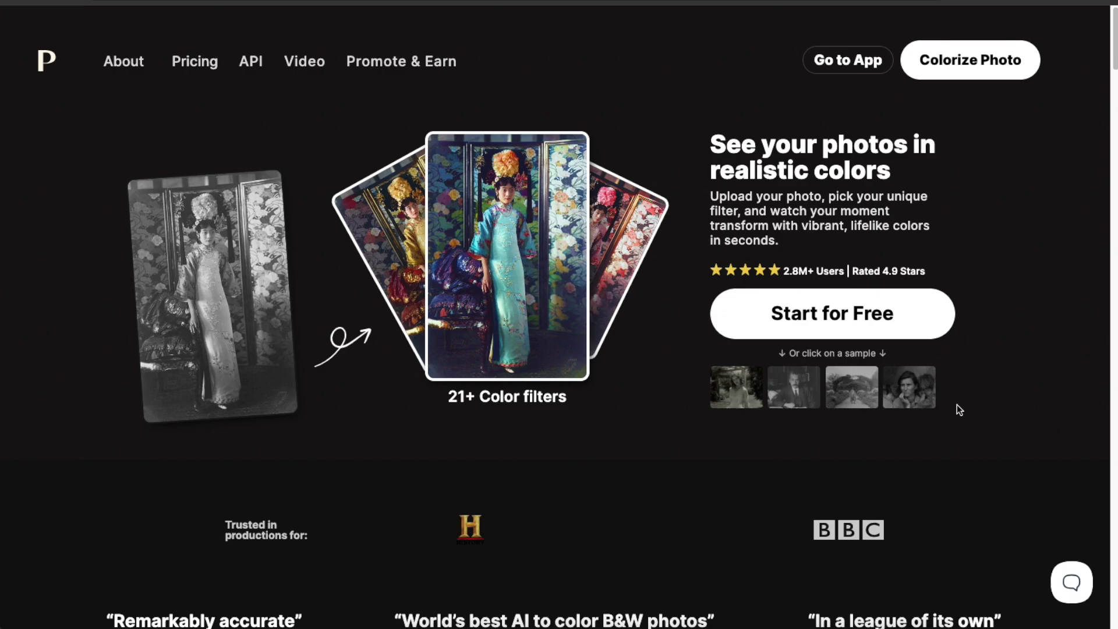
# - Upload the black-and-white Eiffel Tower photo to Palette.fm for colorizing
pyautogui.scroll(-1, 961, 403)
pyautogui.scroll(1, 964, 406)
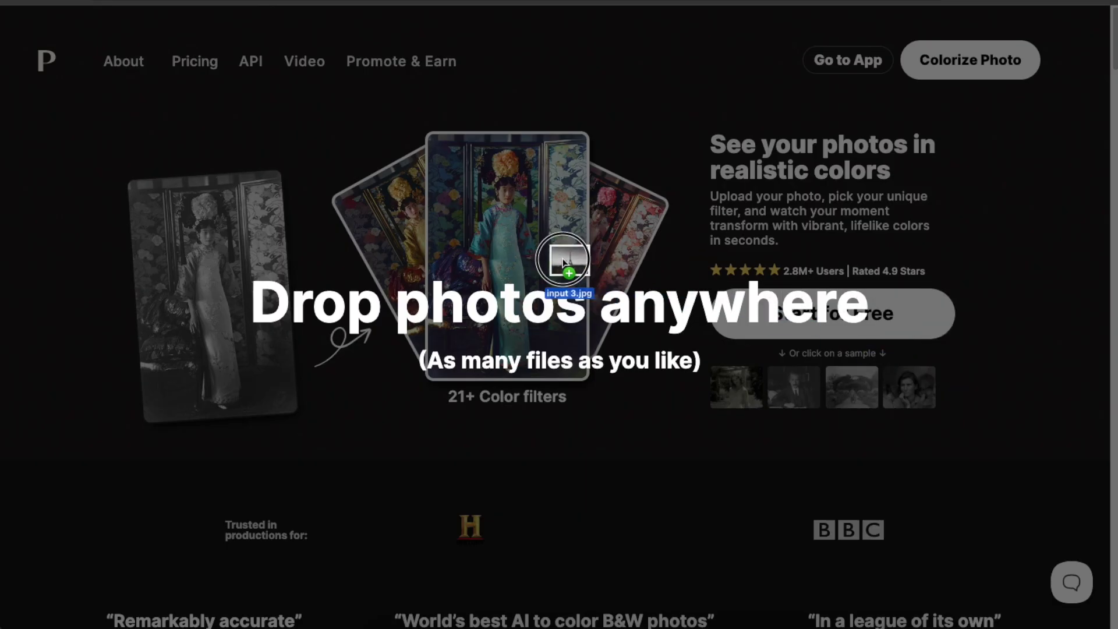
pyautogui.moveTo(569, 262); pyautogui.dragTo(563, 257)
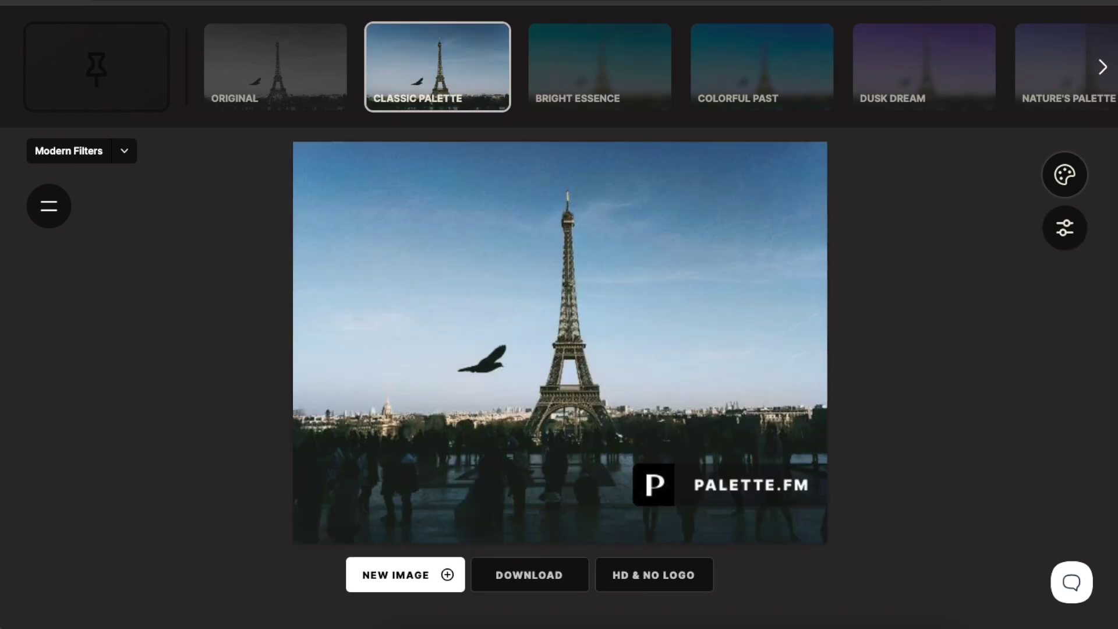
# - Try the Nature's Palette, Bright Essence and Colorful Past filters, ending on Colorful Past
pyautogui.click(1103, 69)
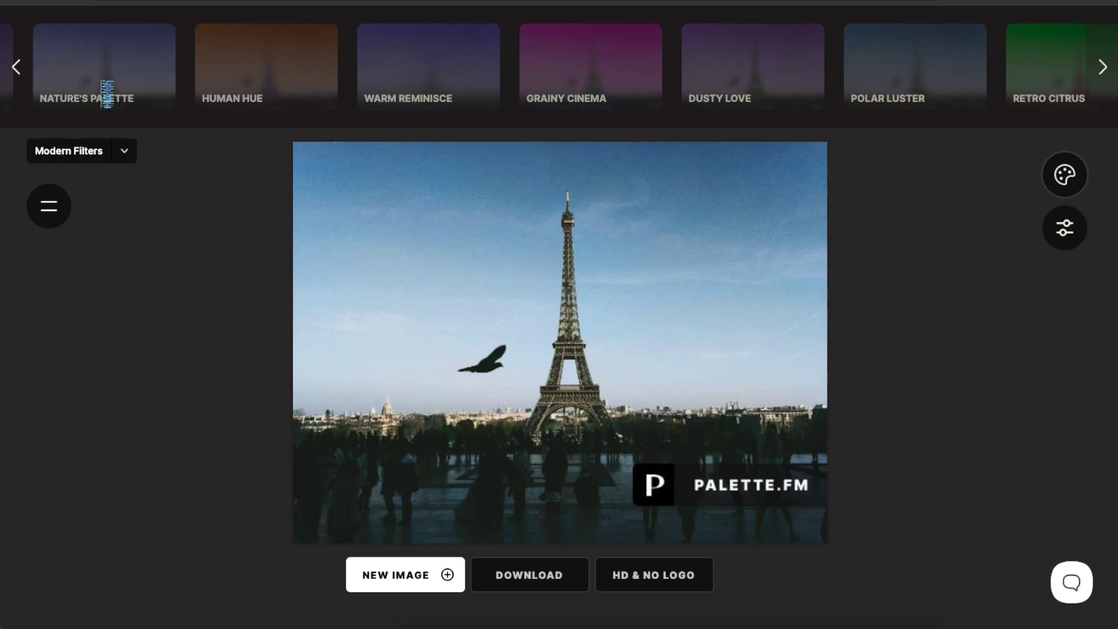
pyautogui.click(106, 93)
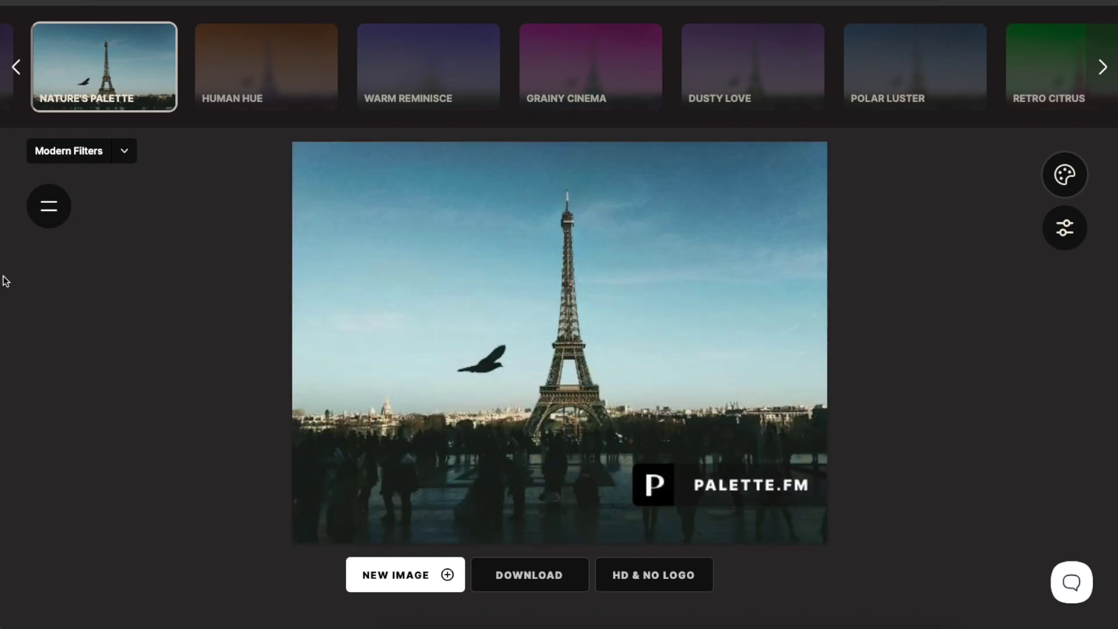
pyautogui.click(16, 67)
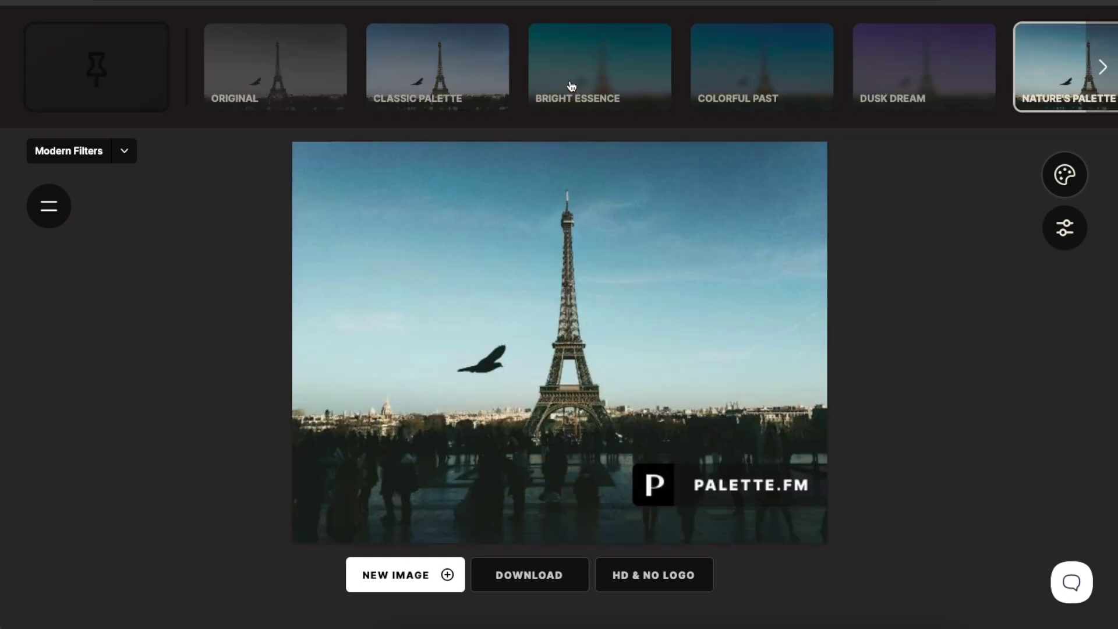
pyautogui.click(571, 82)
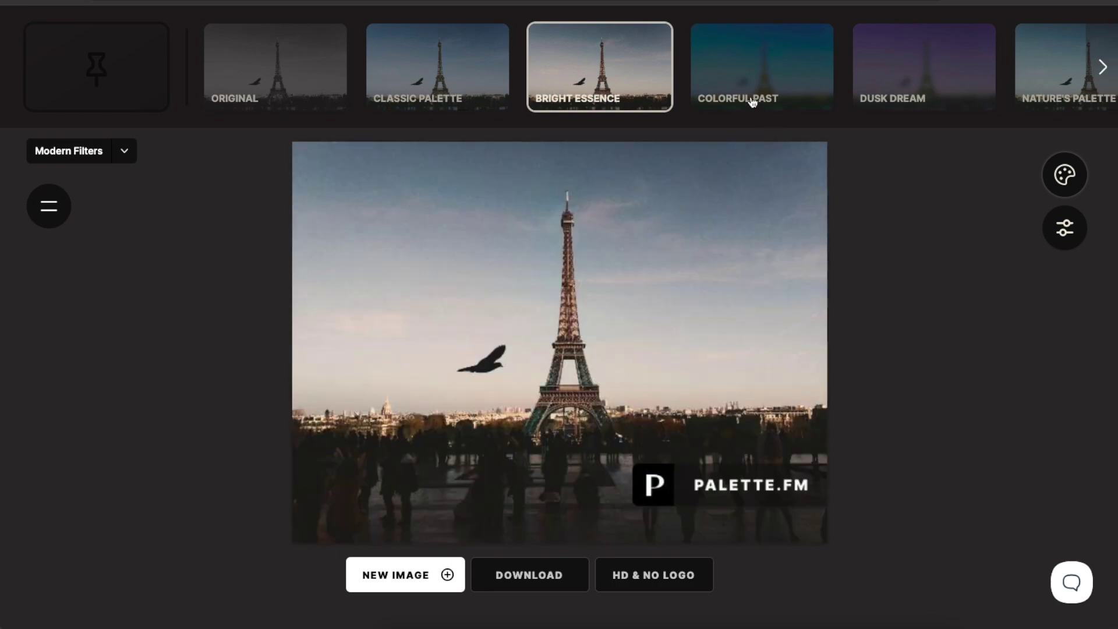
pyautogui.click(754, 93)
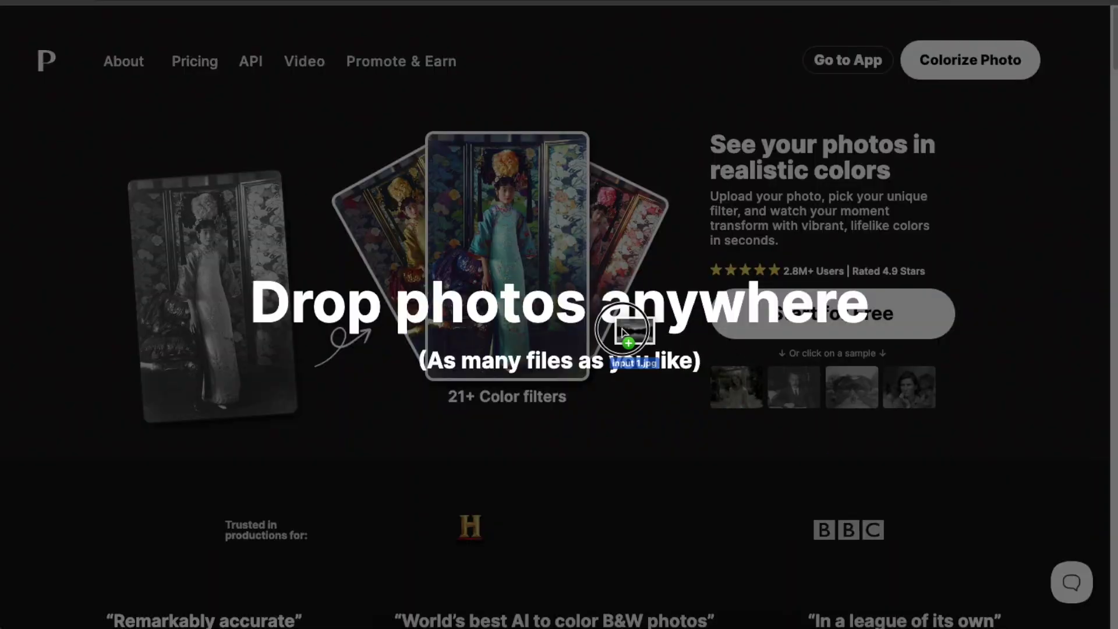
# - Upload the grayscale lake photo and apply the Colorful Past filter to it
pyautogui.moveTo(632, 327); pyautogui.dragTo(616, 323)
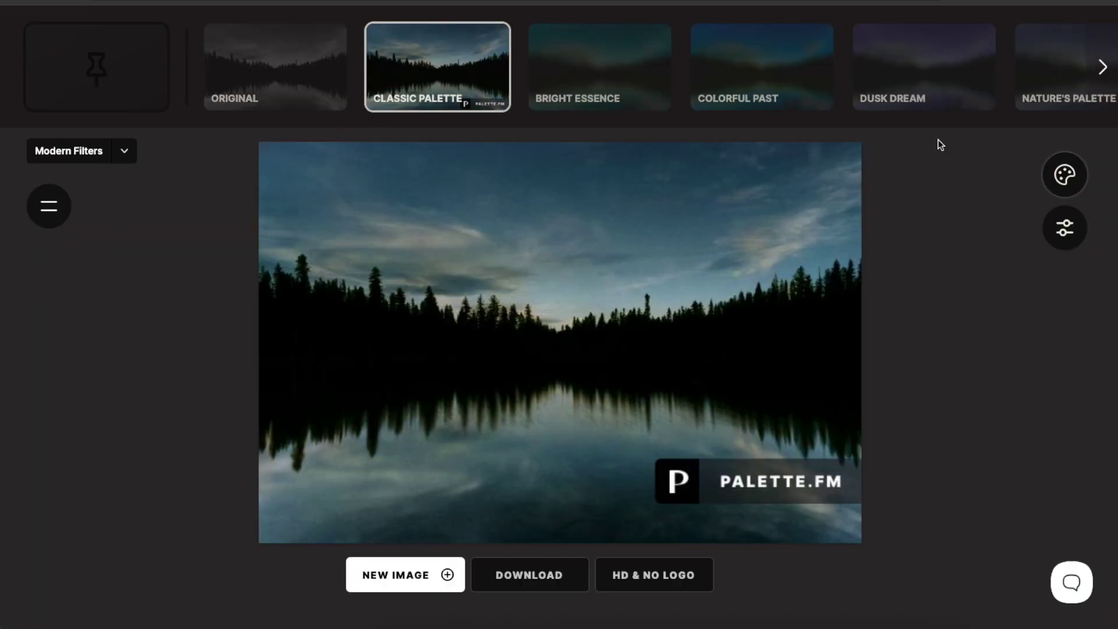
pyautogui.click(740, 68)
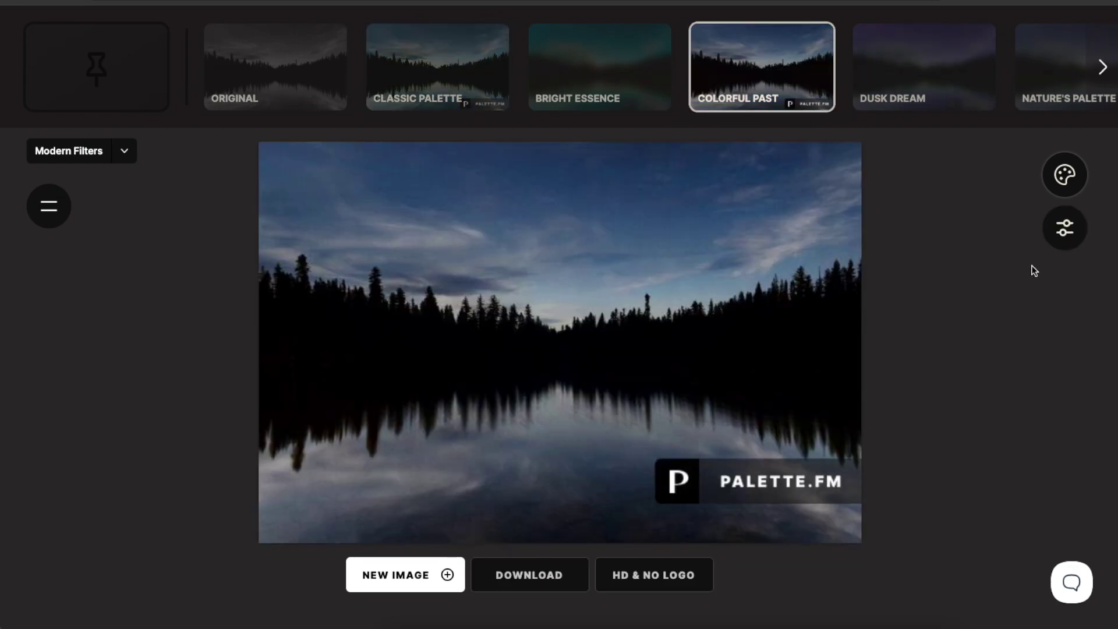
pyautogui.moveTo(764, 353)
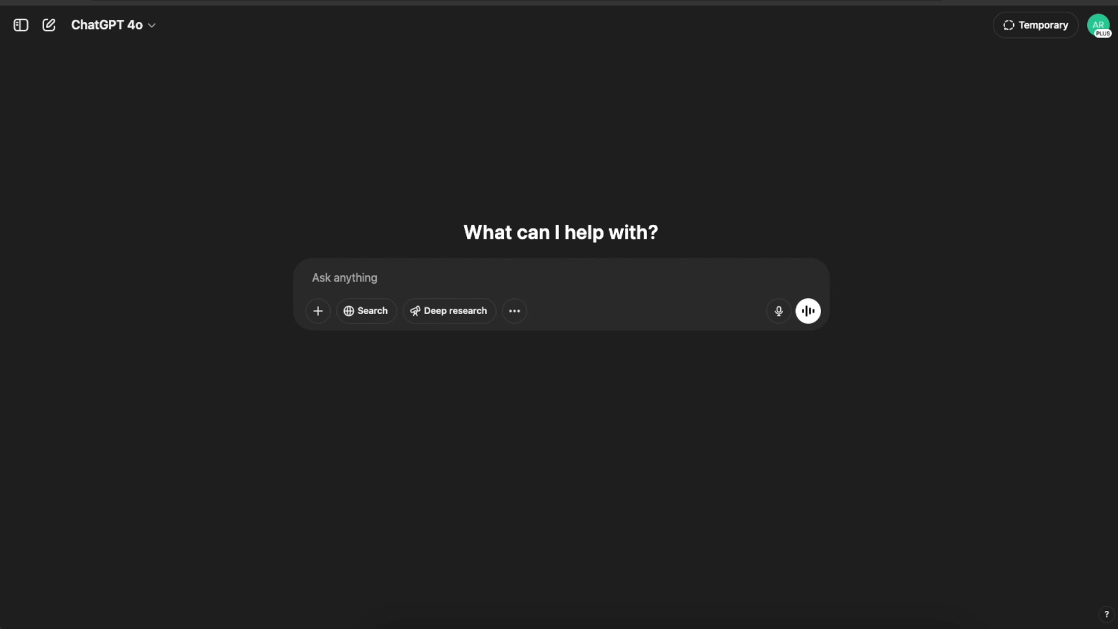
# - Send the Eiffel Tower photo with 'Colorize this photo' and view the result full-size
pyautogui.moveTo(1116, 390); pyautogui.dragTo(447, 273)
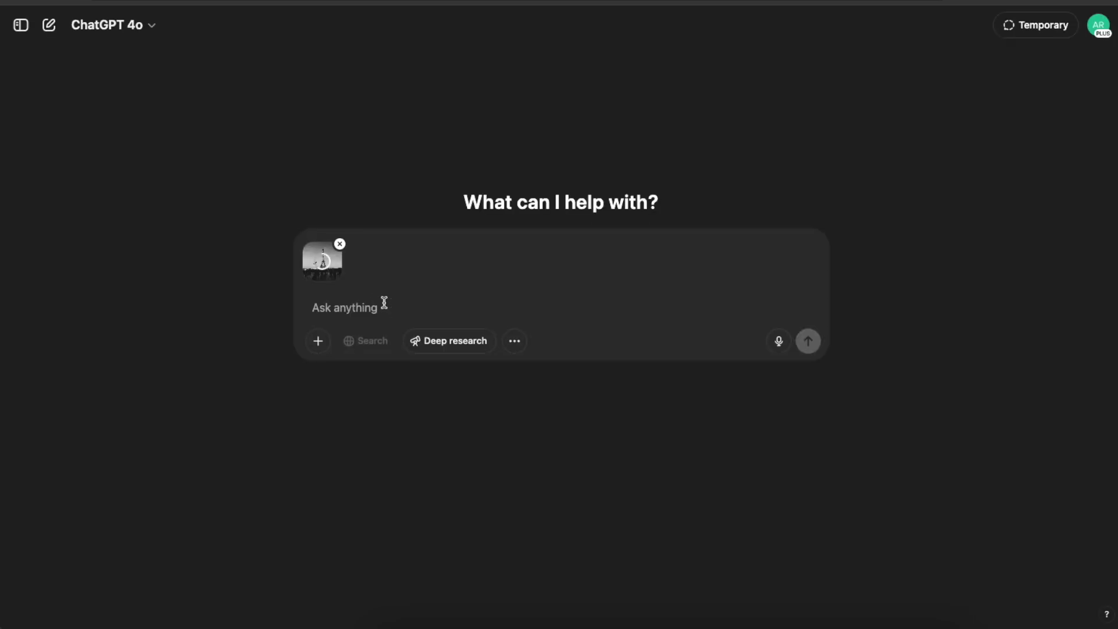
pyautogui.write('Colorize this photo')
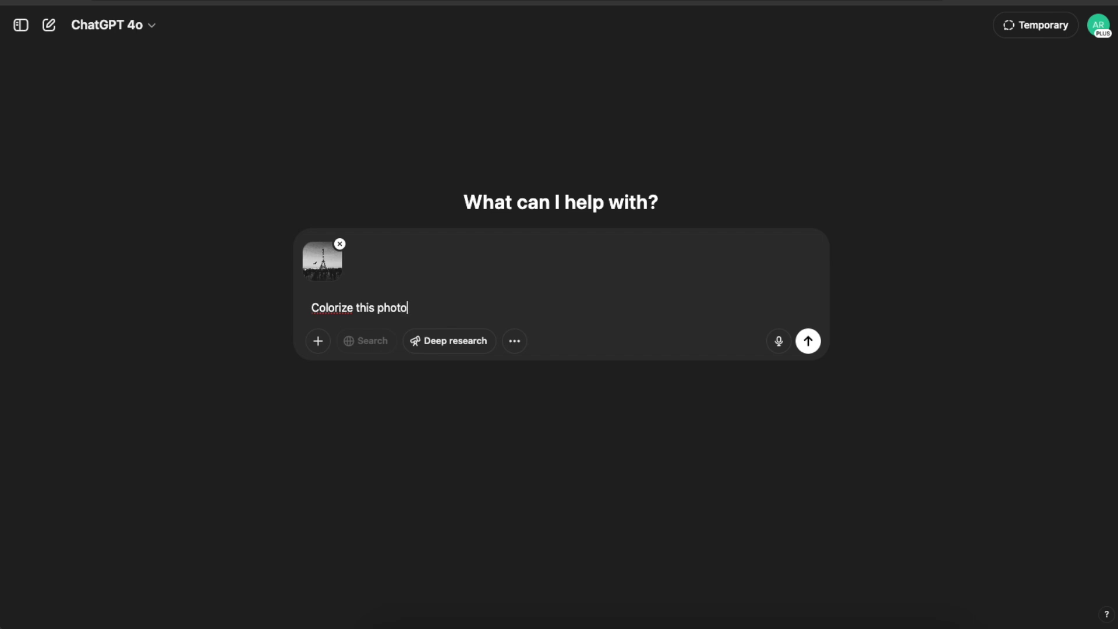
pyautogui.press('Return')
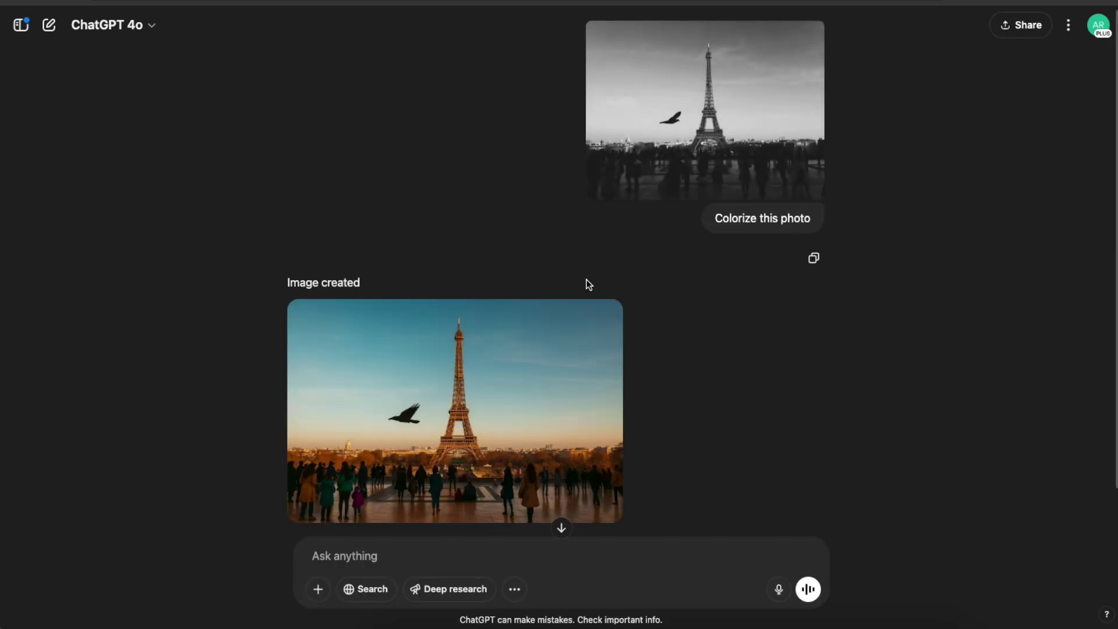
pyautogui.moveTo(536, 384)
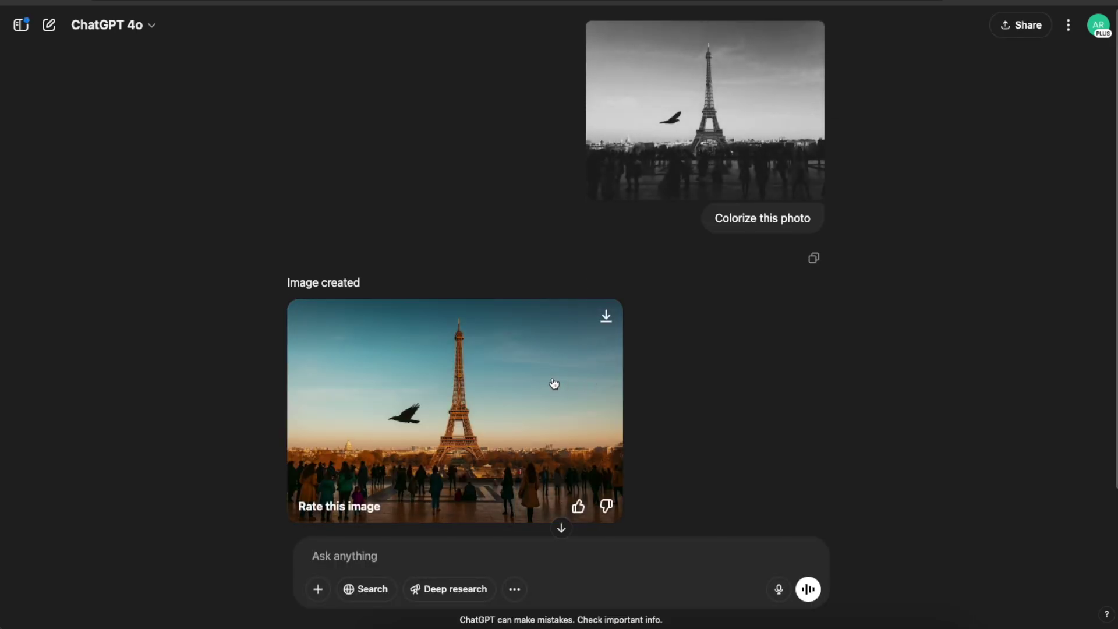
pyautogui.click(556, 385)
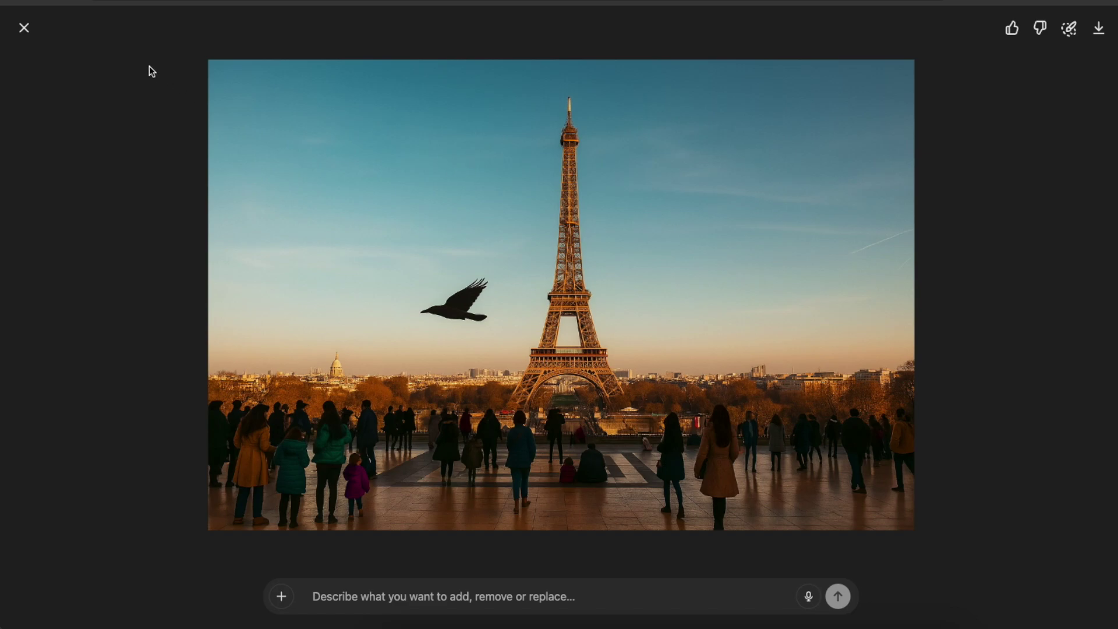
# - Compare the colorized Eiffel Tower image with the grayscale original, alternating them full-screen
pyautogui.click(24, 27)
pyautogui.click(733, 127)
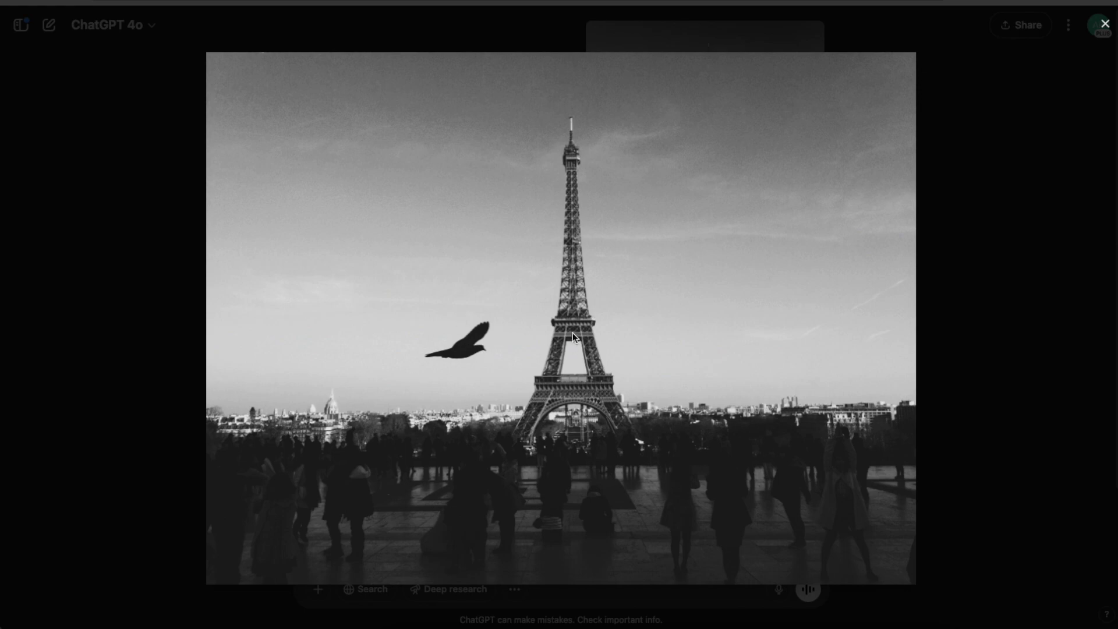
pyautogui.click(82, 341)
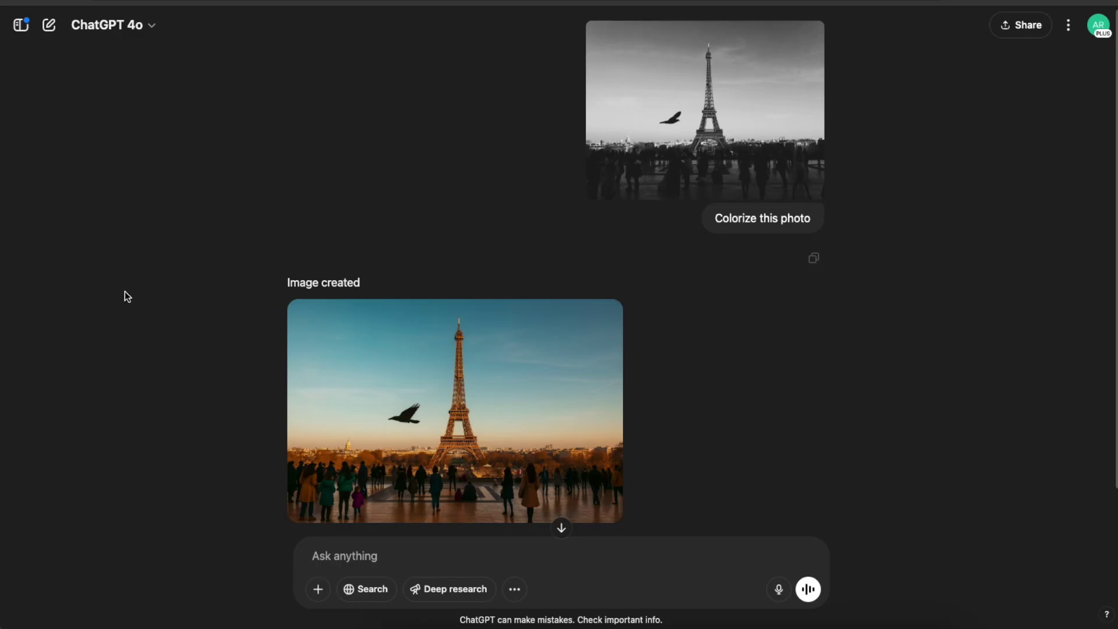
pyautogui.click(463, 396)
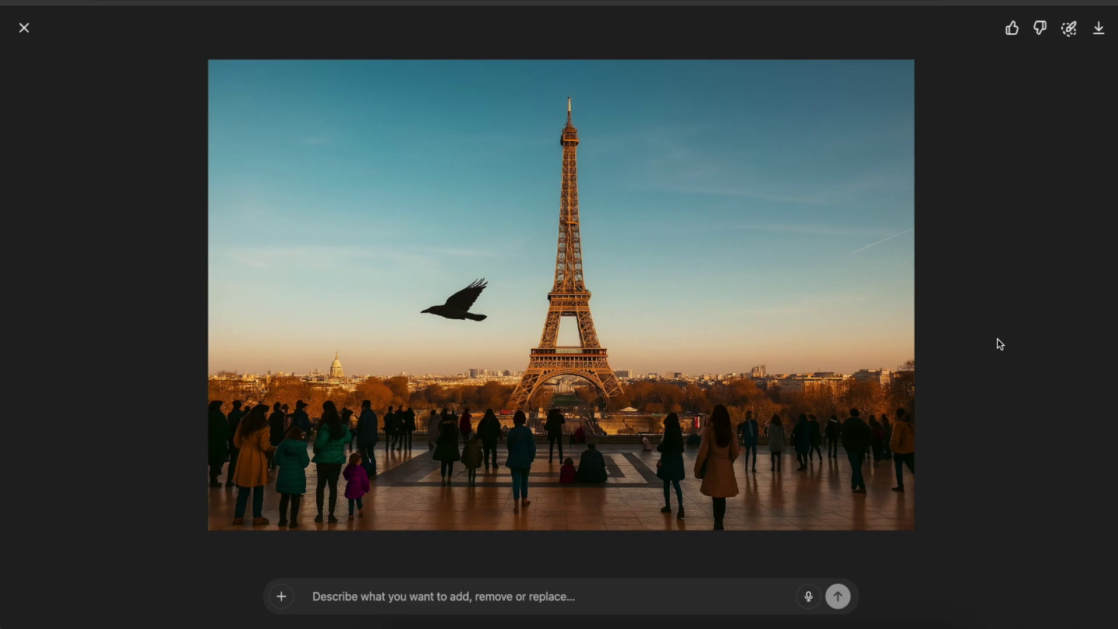
pyautogui.click(24, 28)
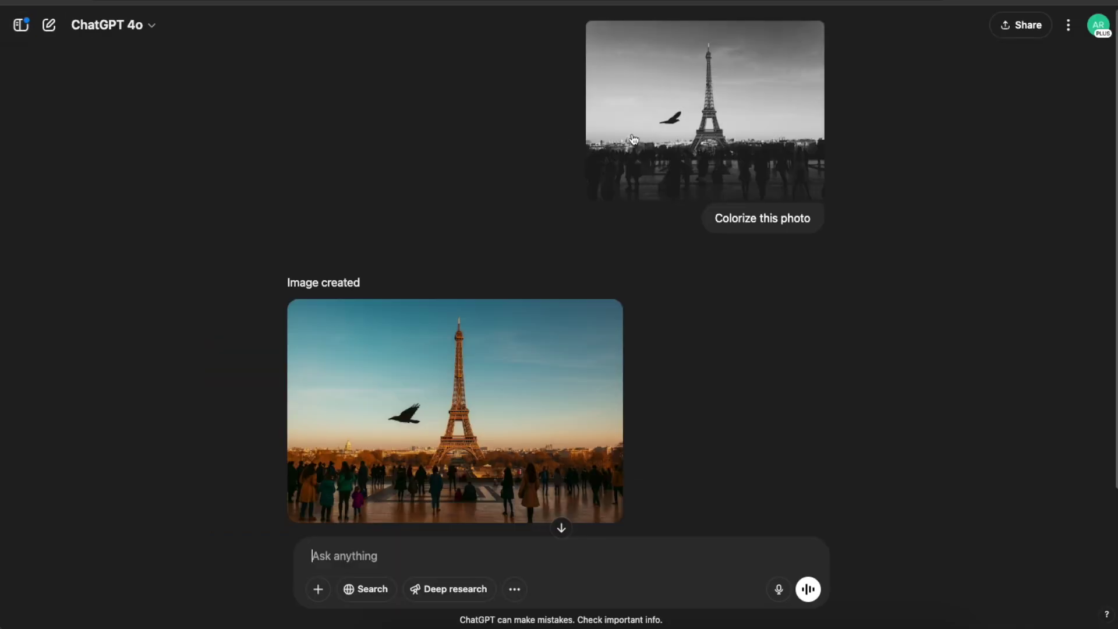
pyautogui.click(634, 131)
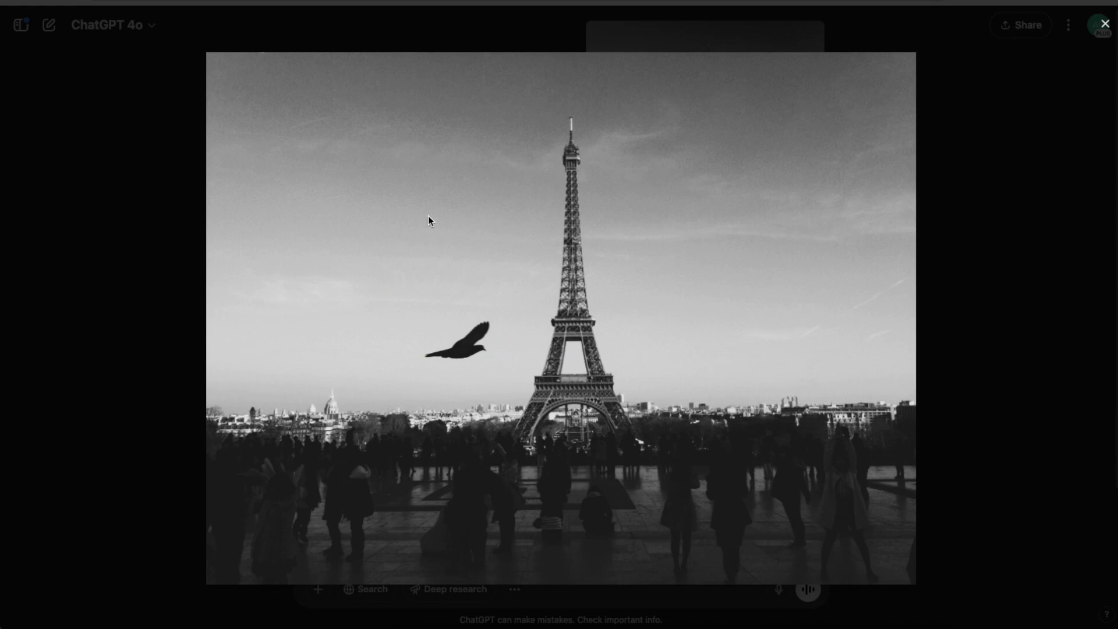
pyautogui.click(125, 121)
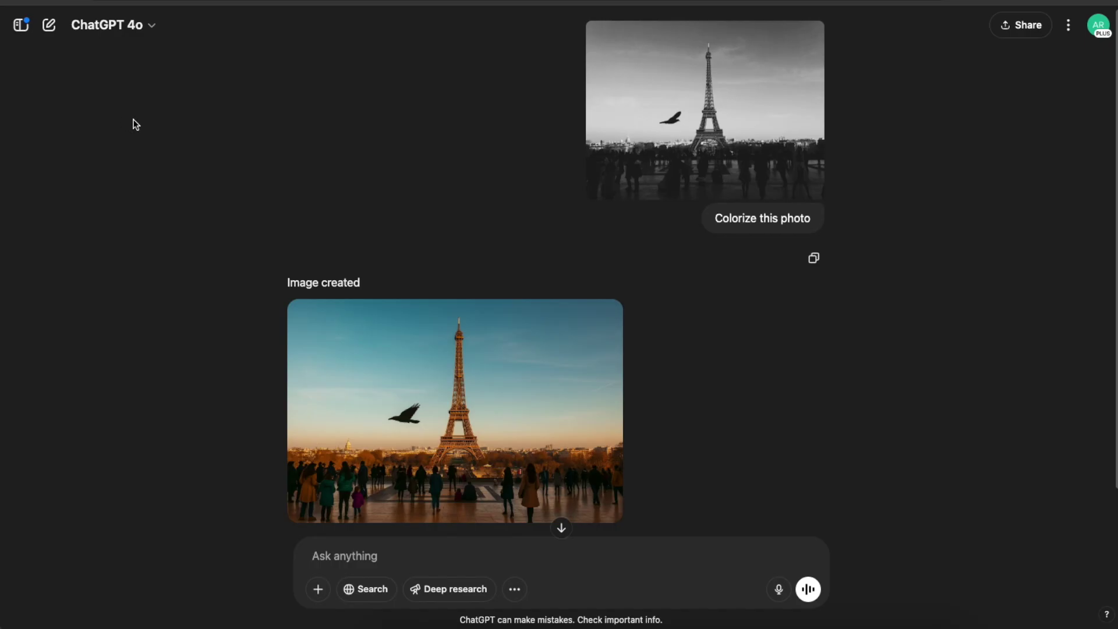
pyautogui.click(668, 127)
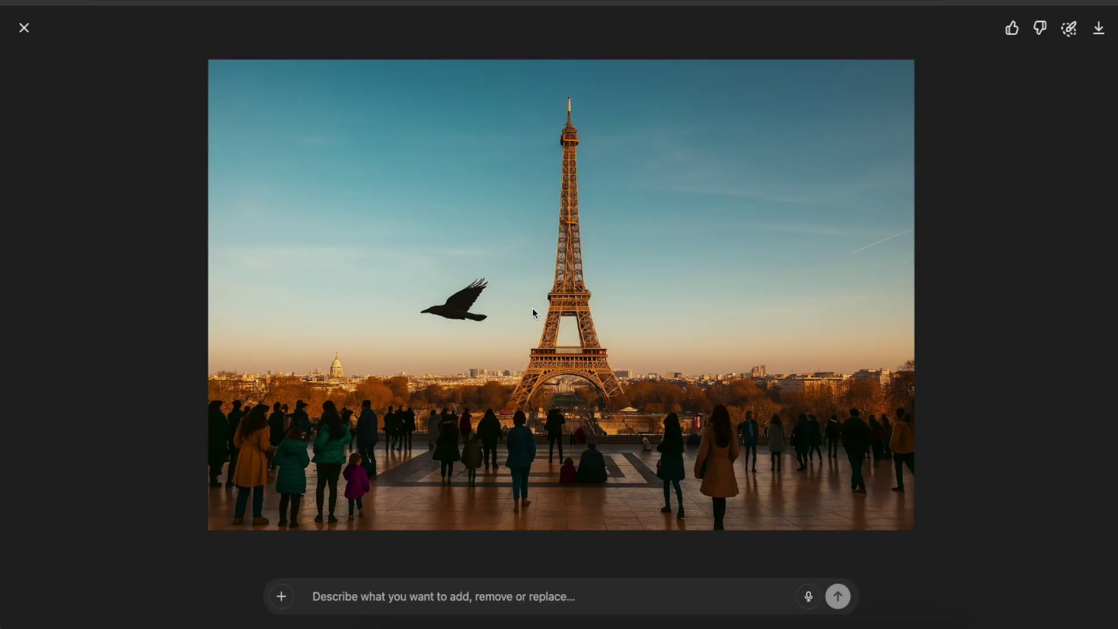
pyautogui.click(24, 28)
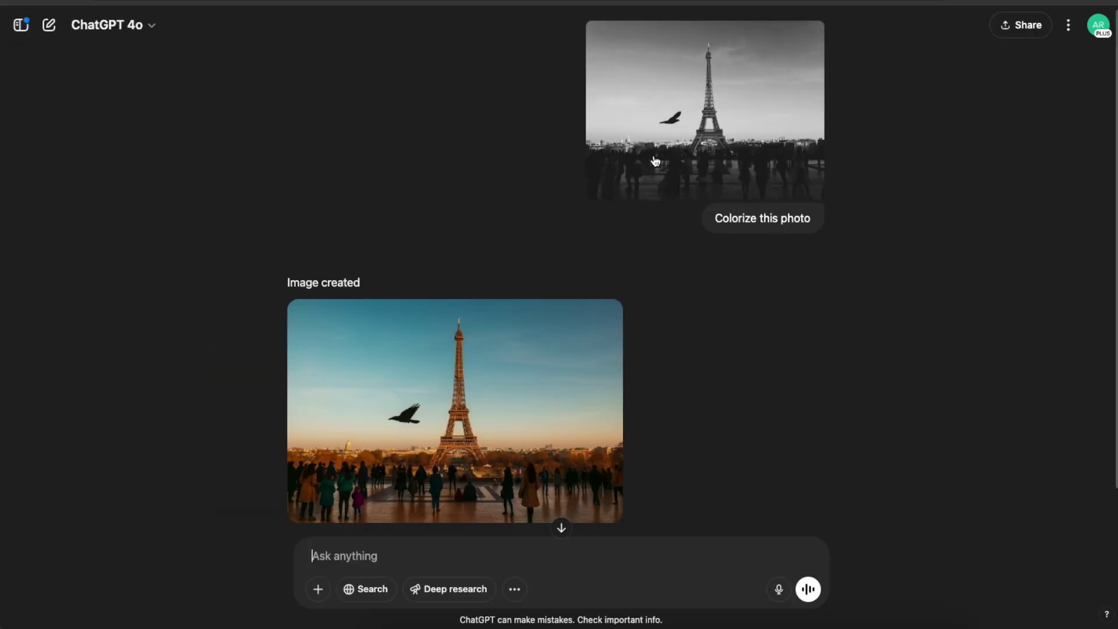
pyautogui.click(689, 126)
pyautogui.click(925, 141)
pyautogui.click(559, 375)
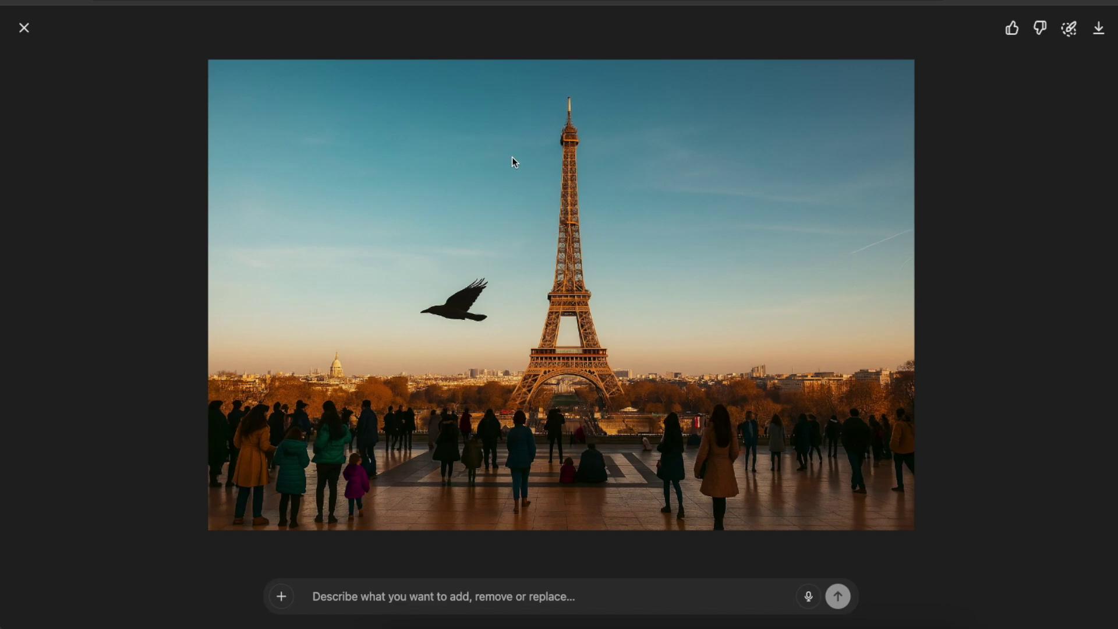
pyautogui.press('Escape')
# - Take another full-screen look at the first colorized Eiffel Tower image
pyautogui.click(524, 324)
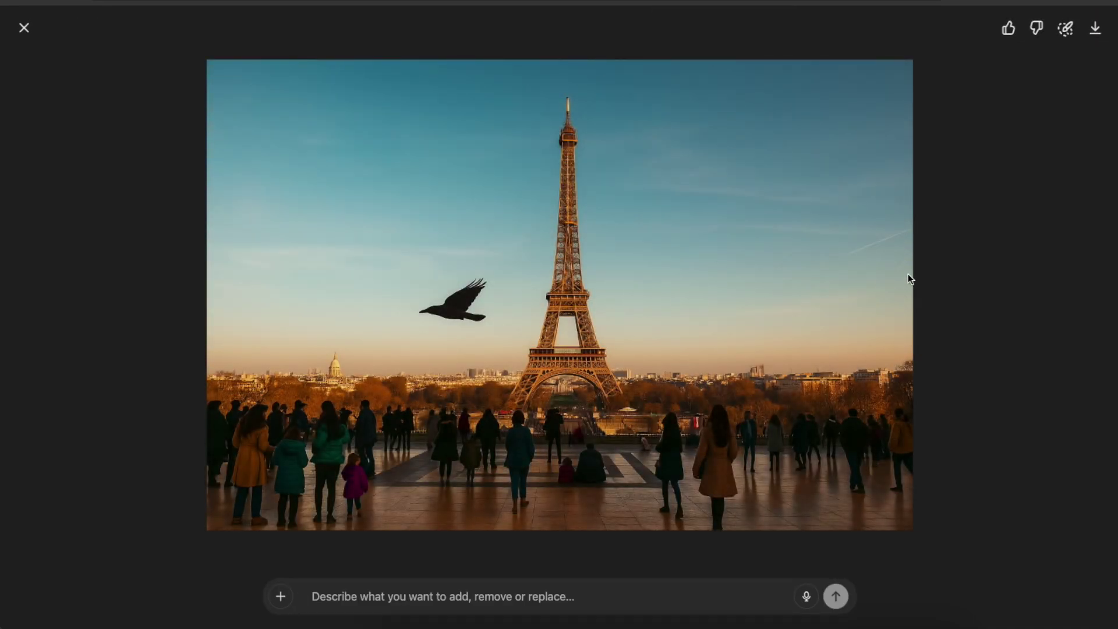
pyautogui.click(957, 244)
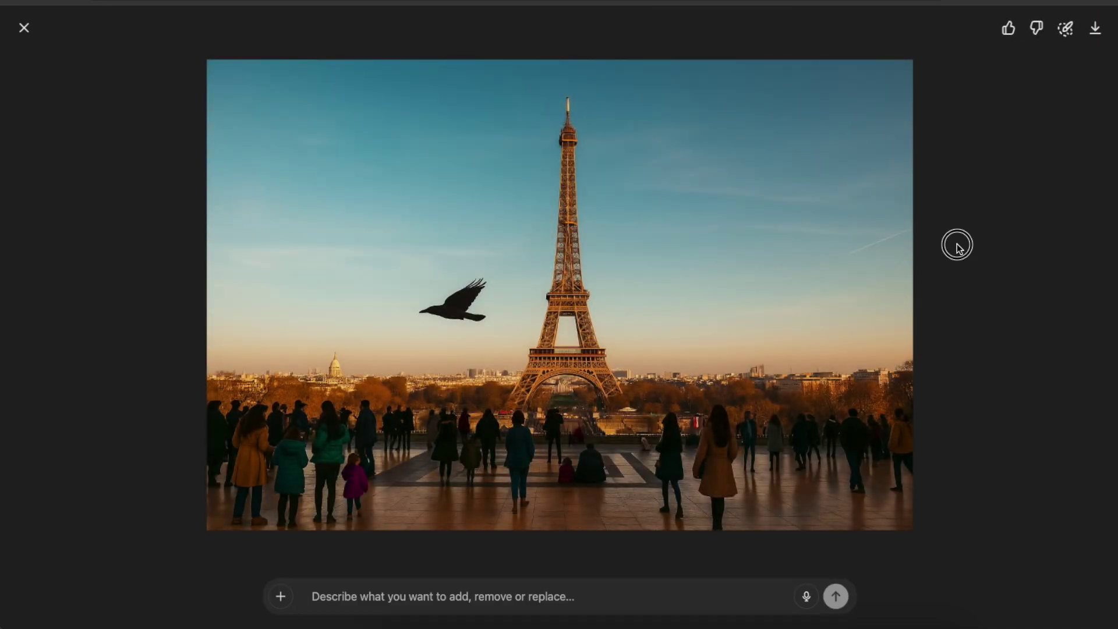
pyautogui.click(24, 27)
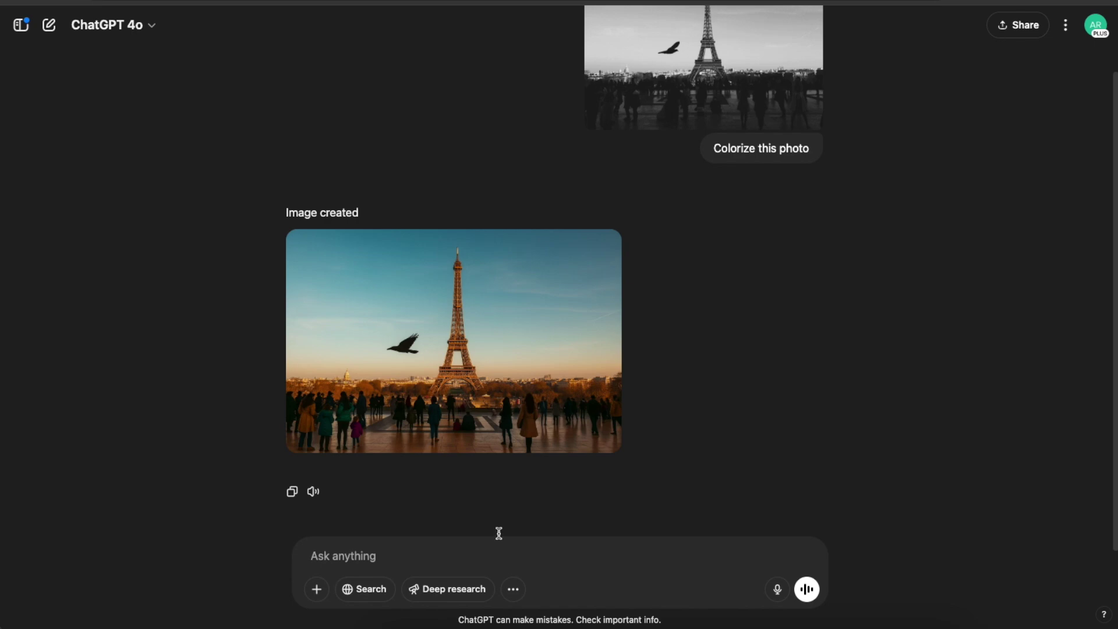
# - Ask ChatGPT to make it look exactly like the original, just adding colors
pyautogui.moveTo(570, 459)
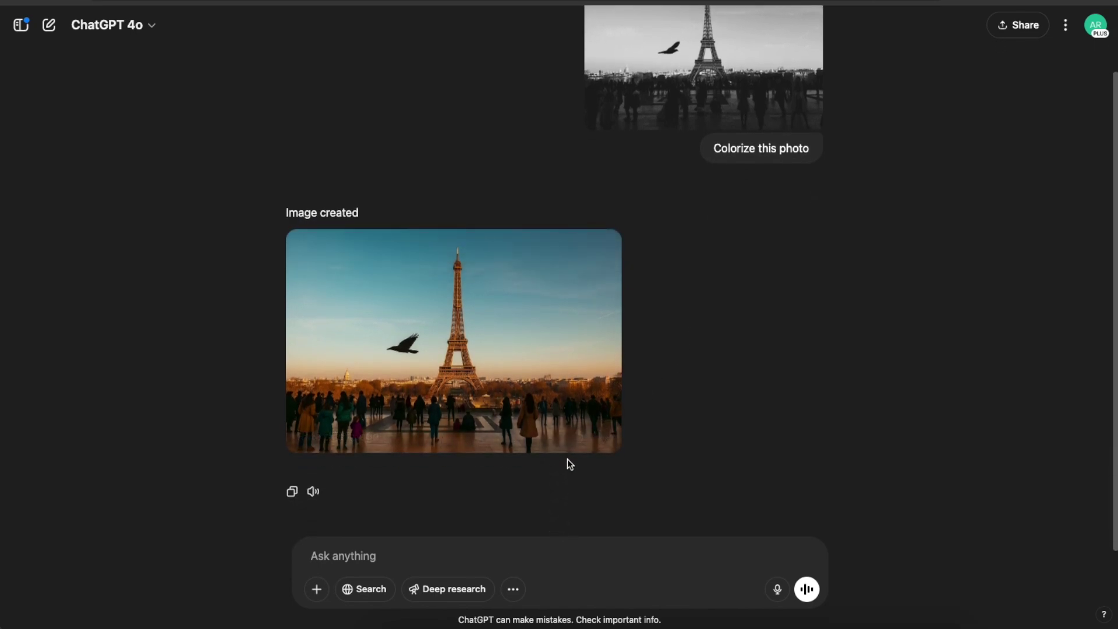
pyautogui.write('Make it look exactly like the original one—just add colors to it! This new one is not the original one anymore...')
pyautogui.press('Return')
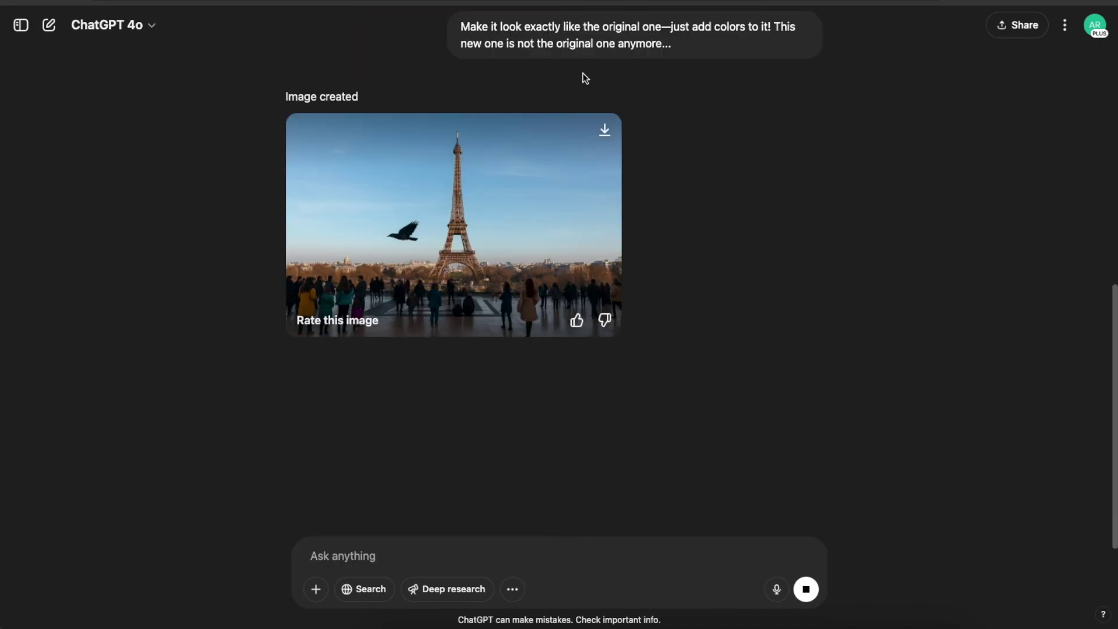
# - View the new, more faithful colorized Eiffel Tower image full-screen
pyautogui.click(467, 153)
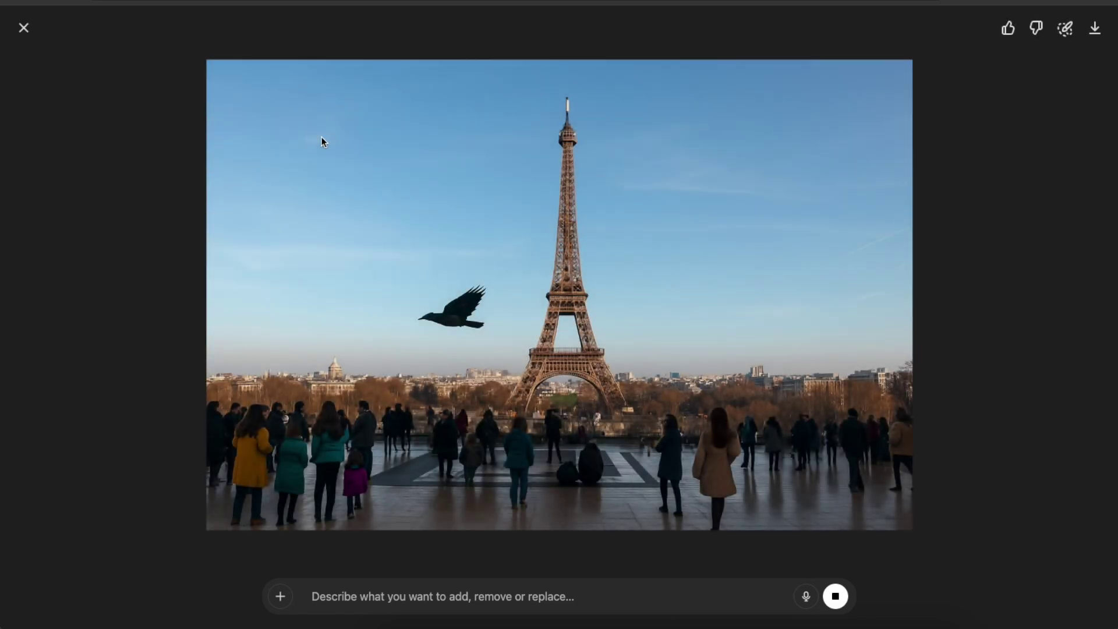
pyautogui.click(23, 27)
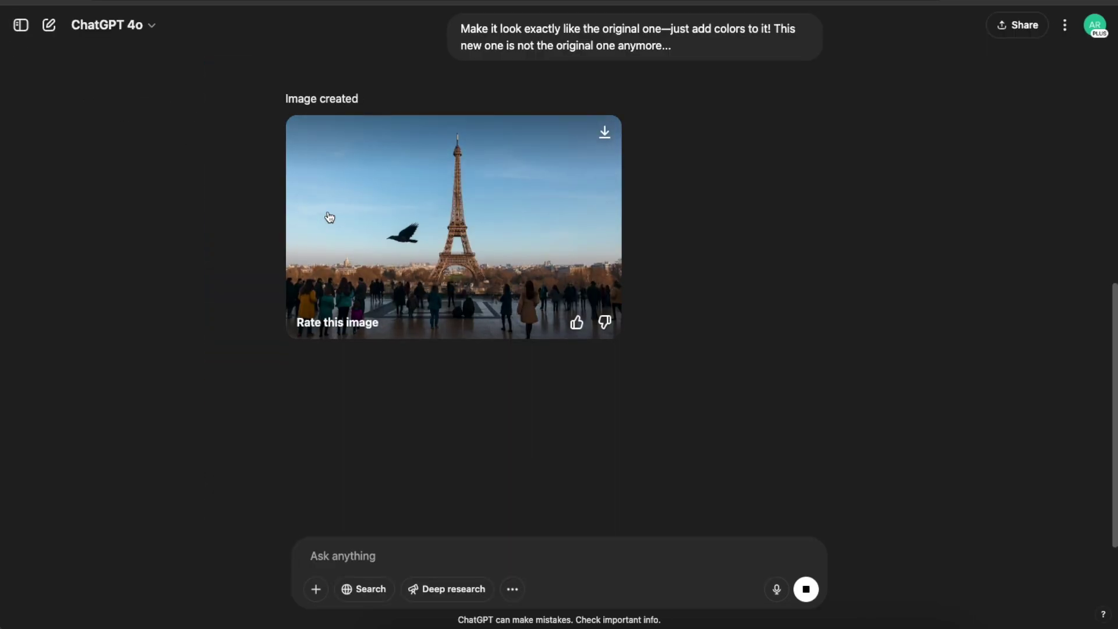
pyautogui.scroll(4, 388, 248)
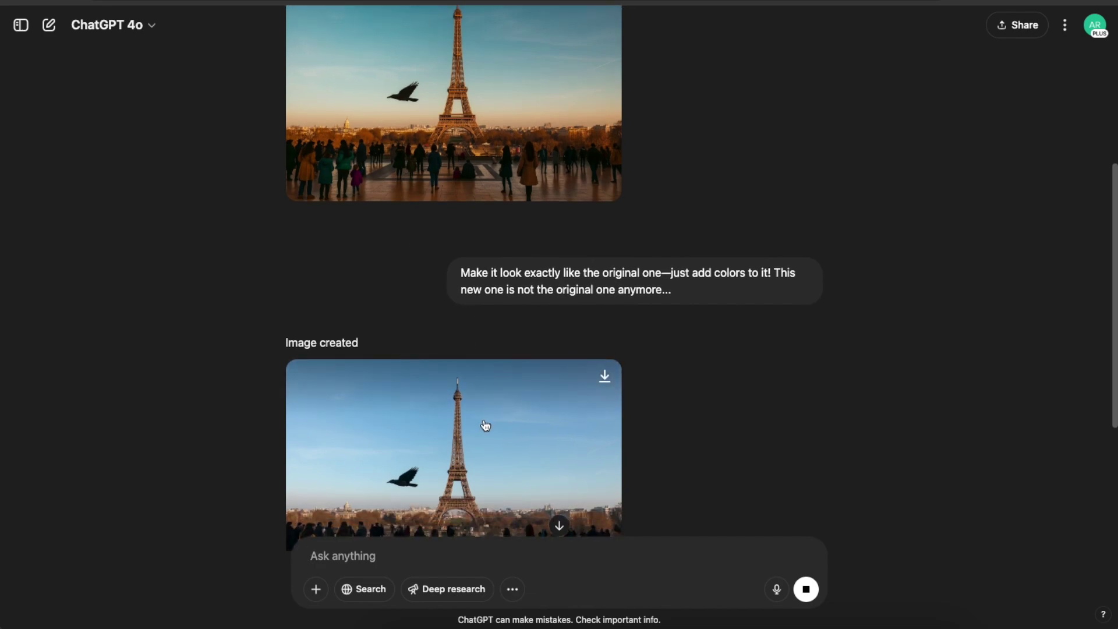
pyautogui.click(484, 424)
pyautogui.click(24, 27)
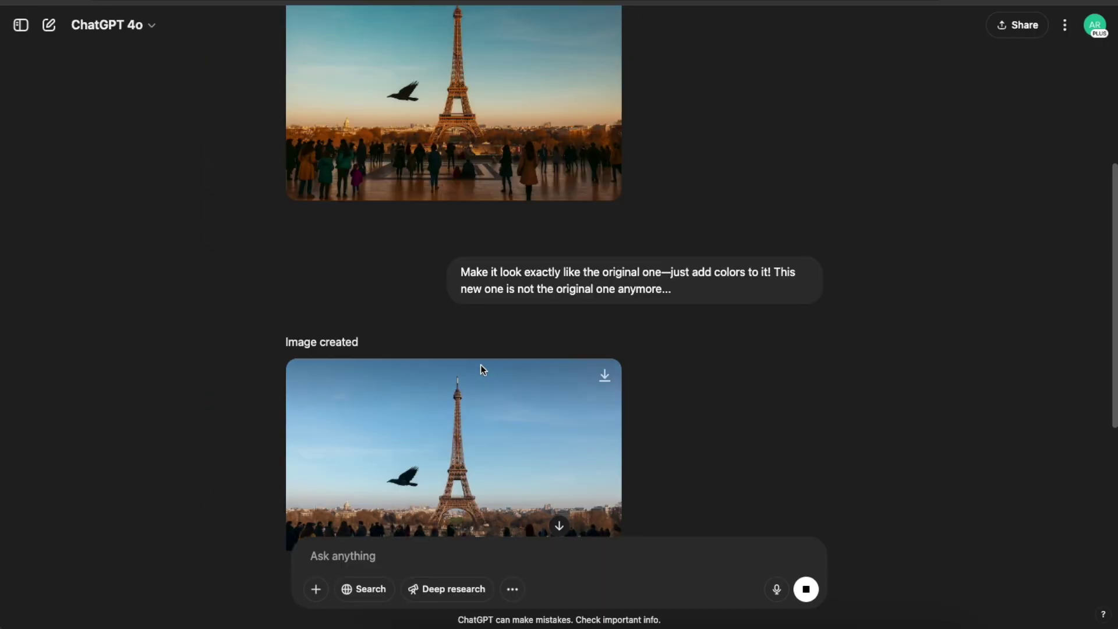
pyautogui.scroll(-4, 482, 365)
pyautogui.scroll(2, 503, 302)
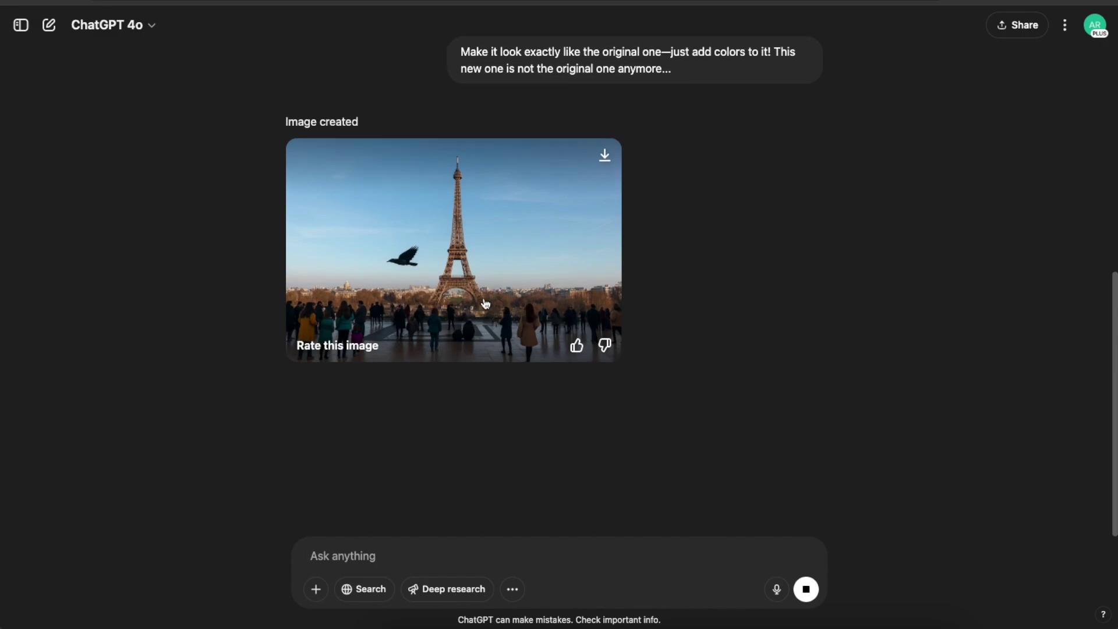
pyautogui.scroll(10, 449, 352)
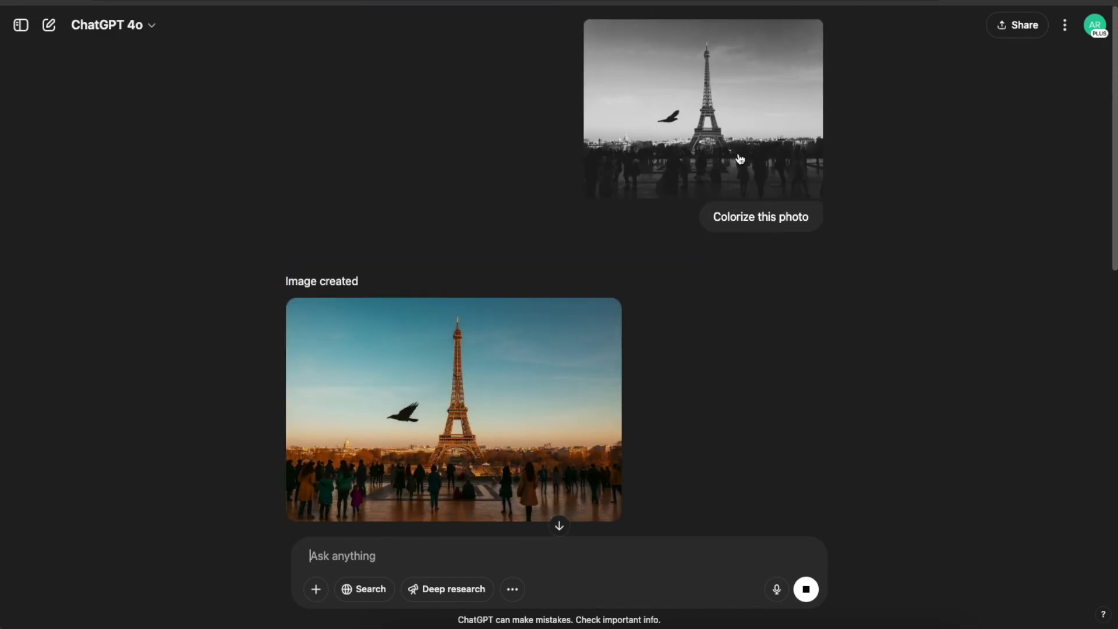
pyautogui.scroll(-6, 559, 454)
pyautogui.scroll(4, 582, 247)
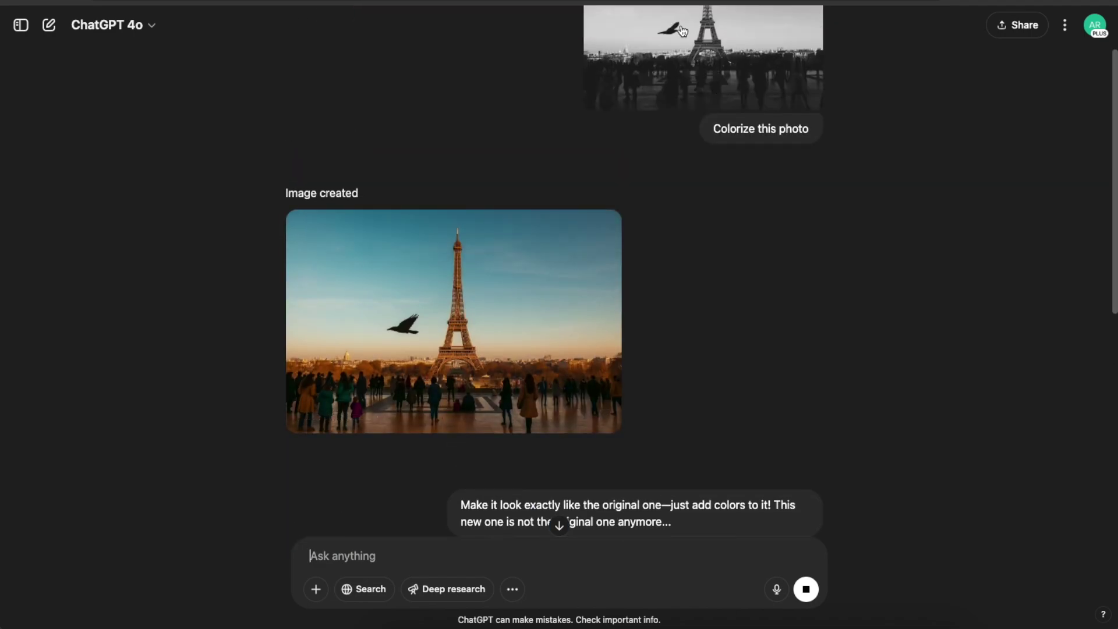
pyautogui.scroll(-8, 584, 163)
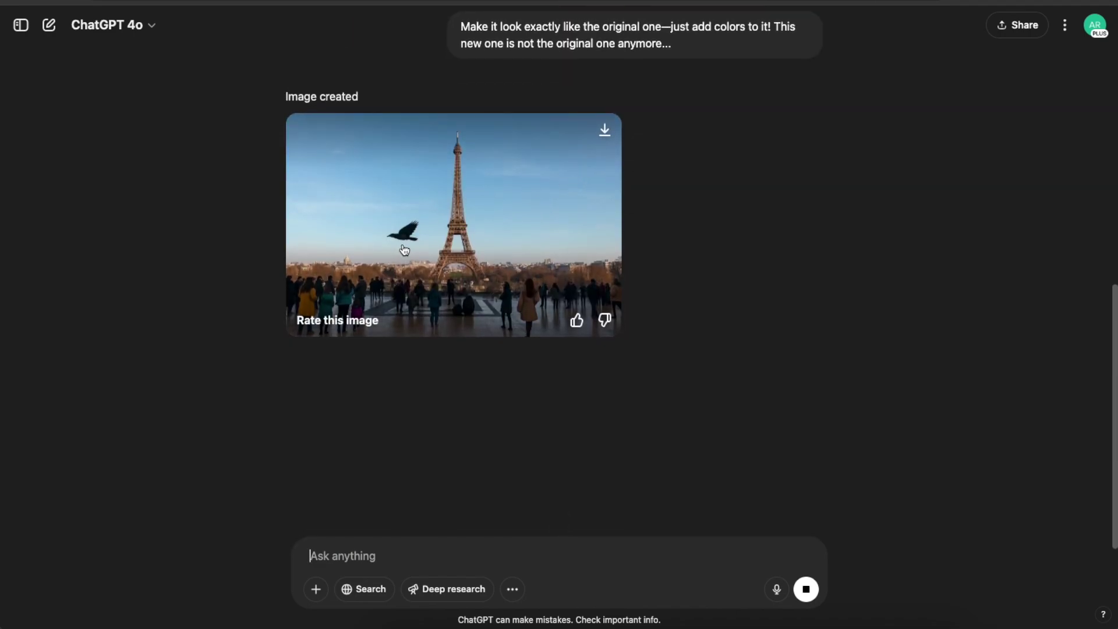
pyautogui.click(550, 234)
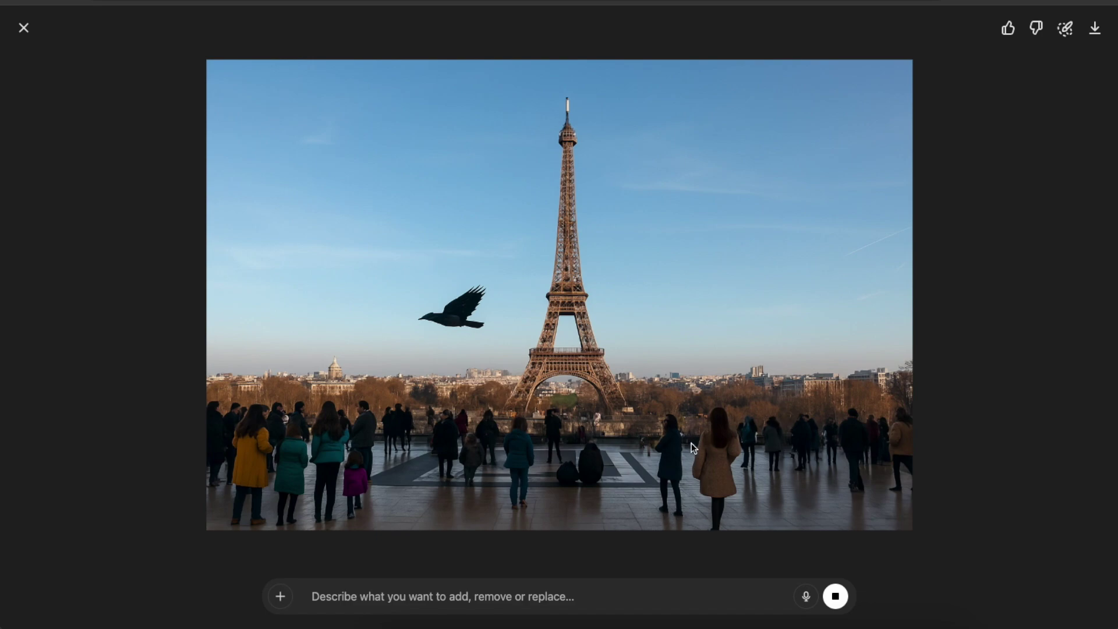
pyautogui.click(23, 27)
pyautogui.scroll(5, 442, 187)
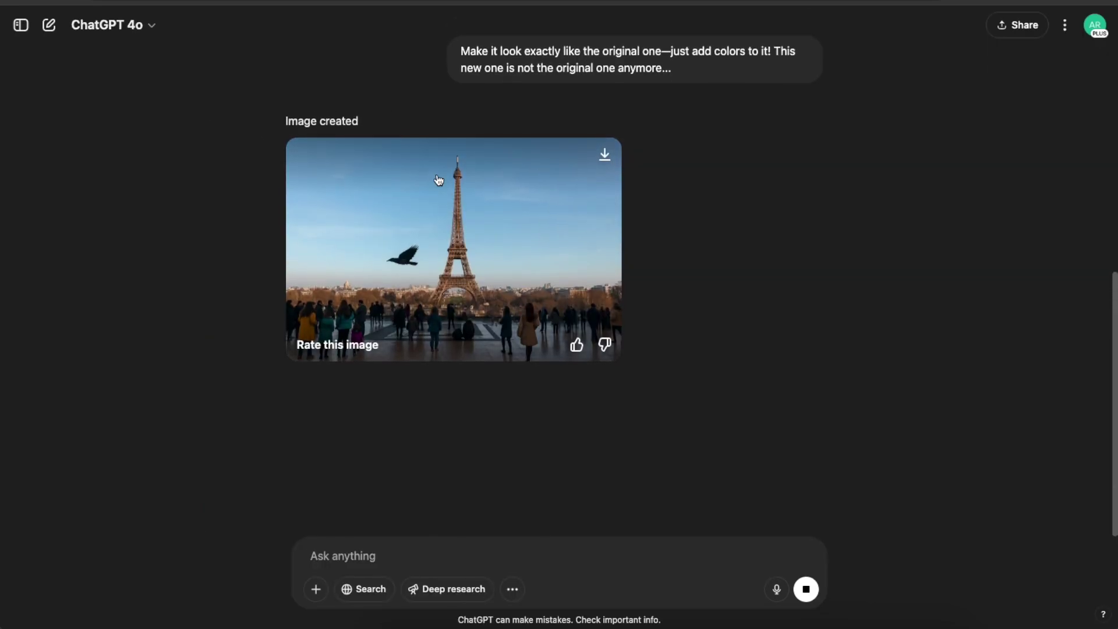
pyautogui.scroll(-5, 442, 187)
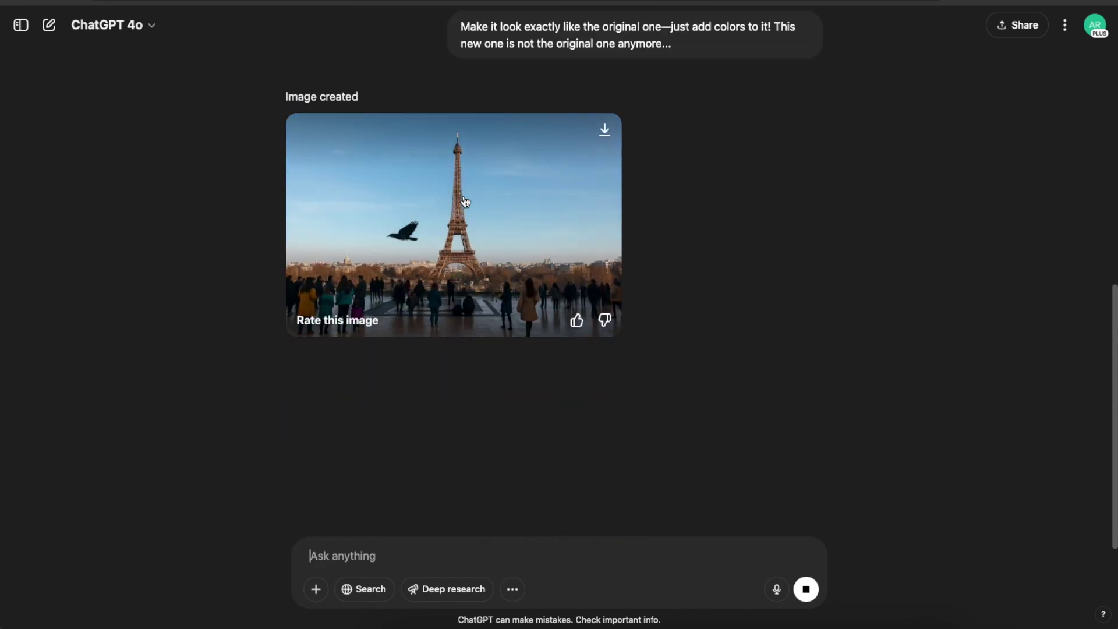
pyautogui.scroll(1, 855, 177)
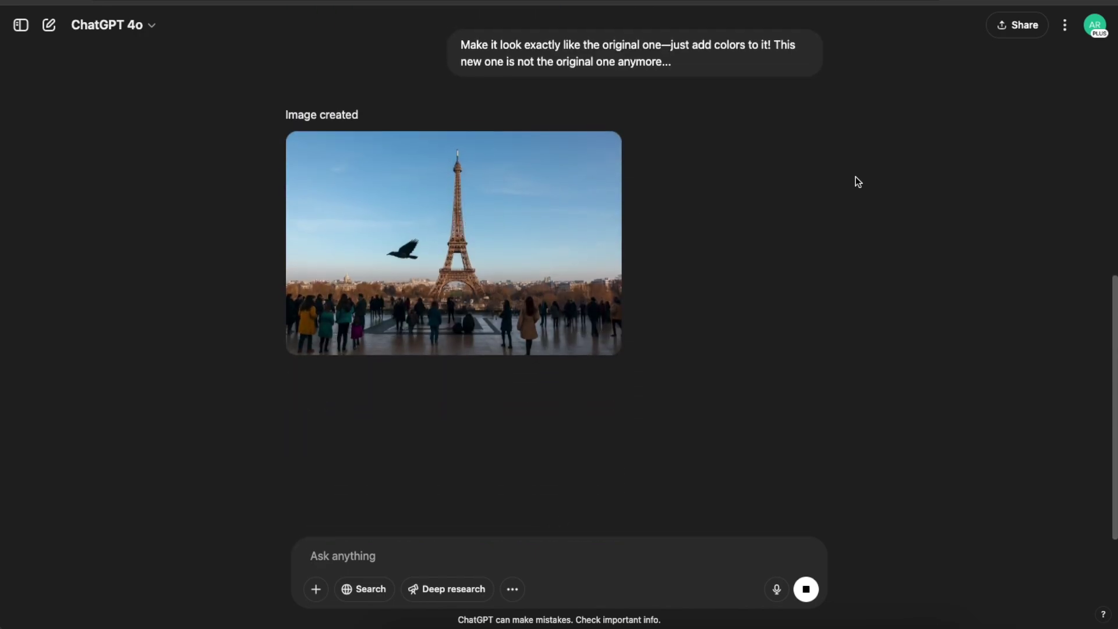
pyautogui.scroll(5, 855, 176)
pyautogui.scroll(-5, 853, 176)
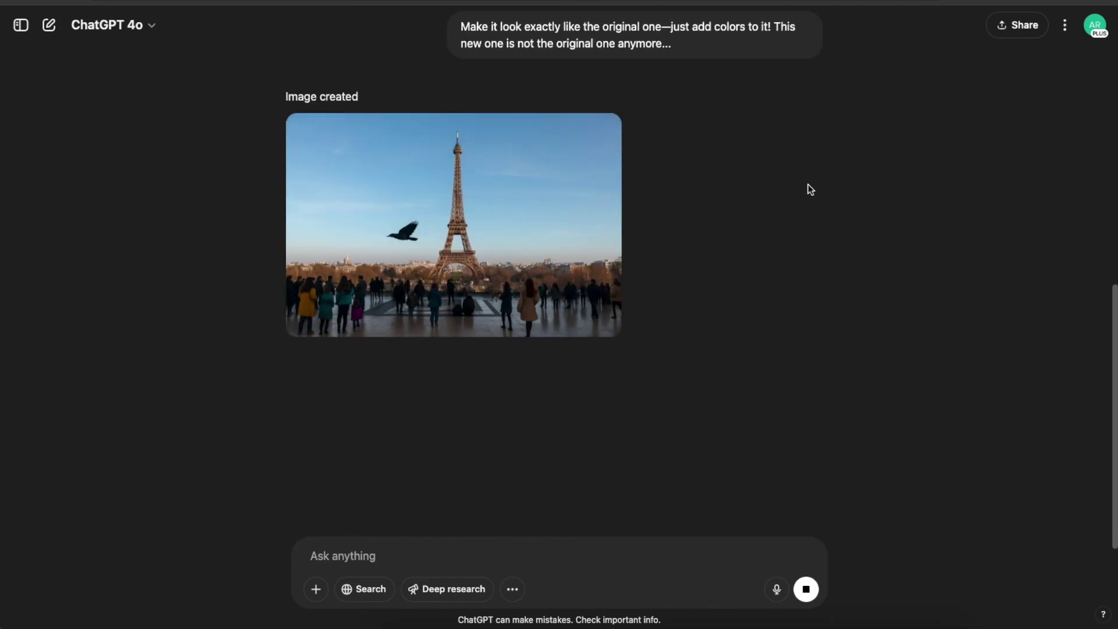
pyautogui.scroll(4, 822, 152)
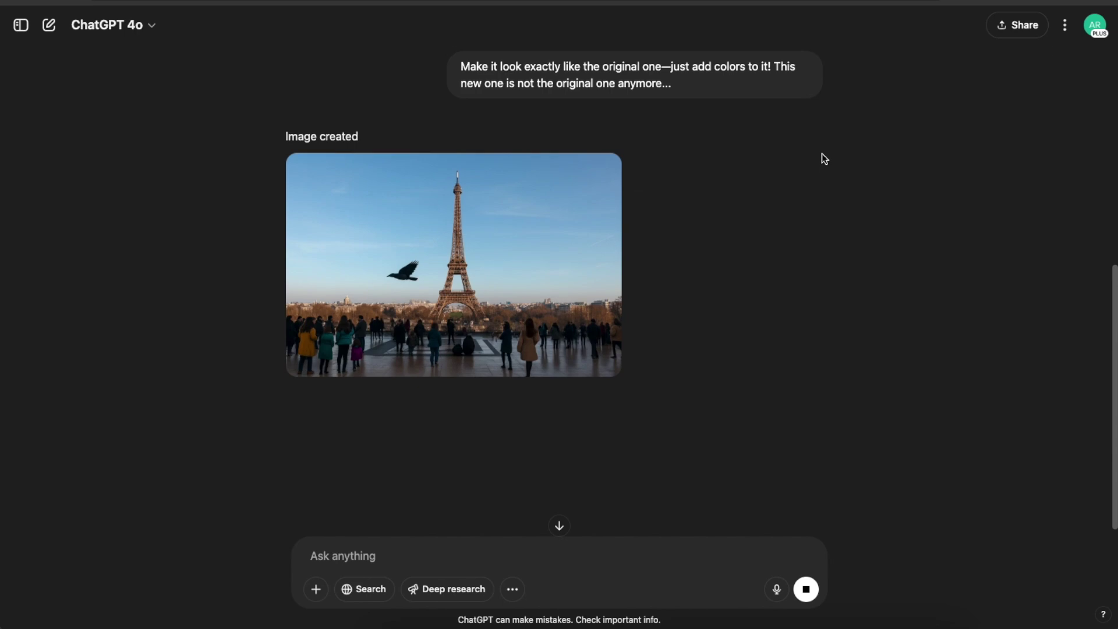
pyautogui.scroll(6, 823, 162)
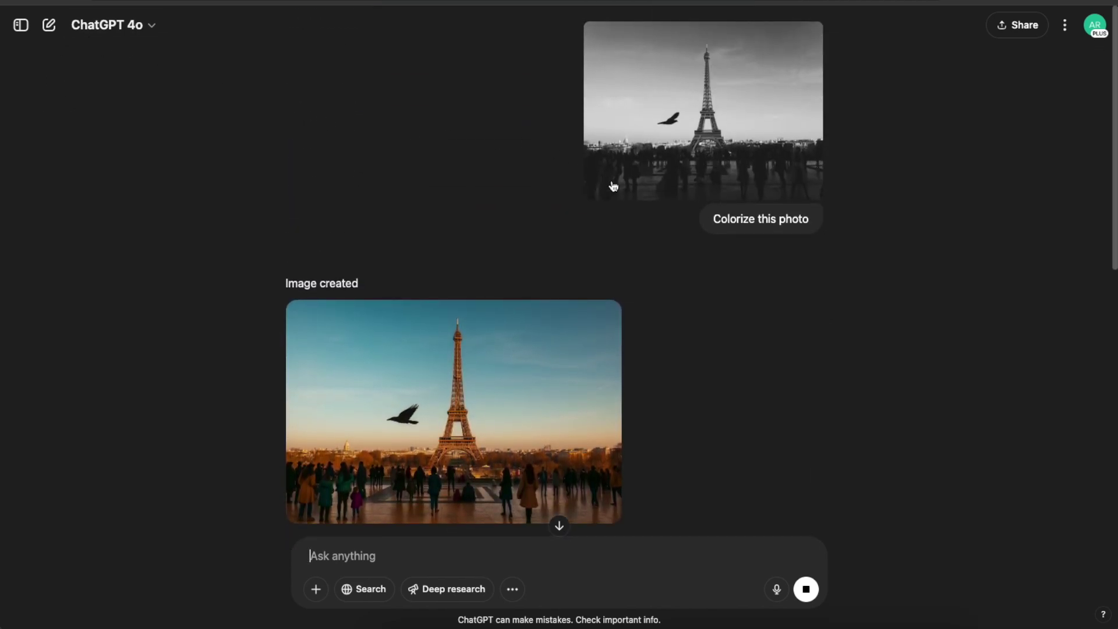
pyautogui.scroll(-8, 438, 274)
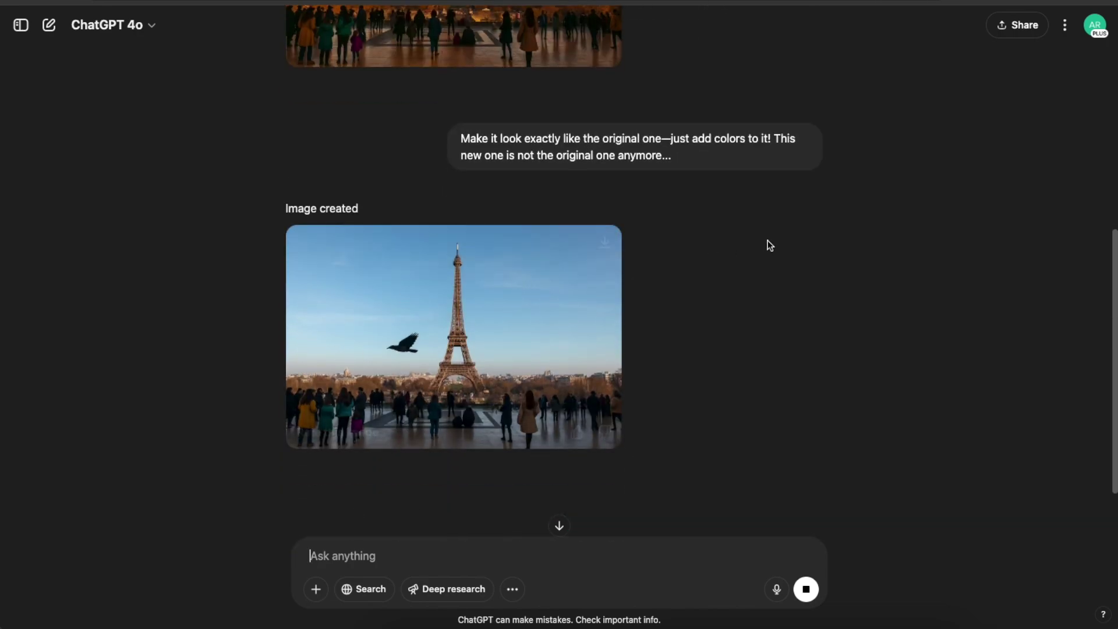
pyautogui.scroll(-2, 779, 247)
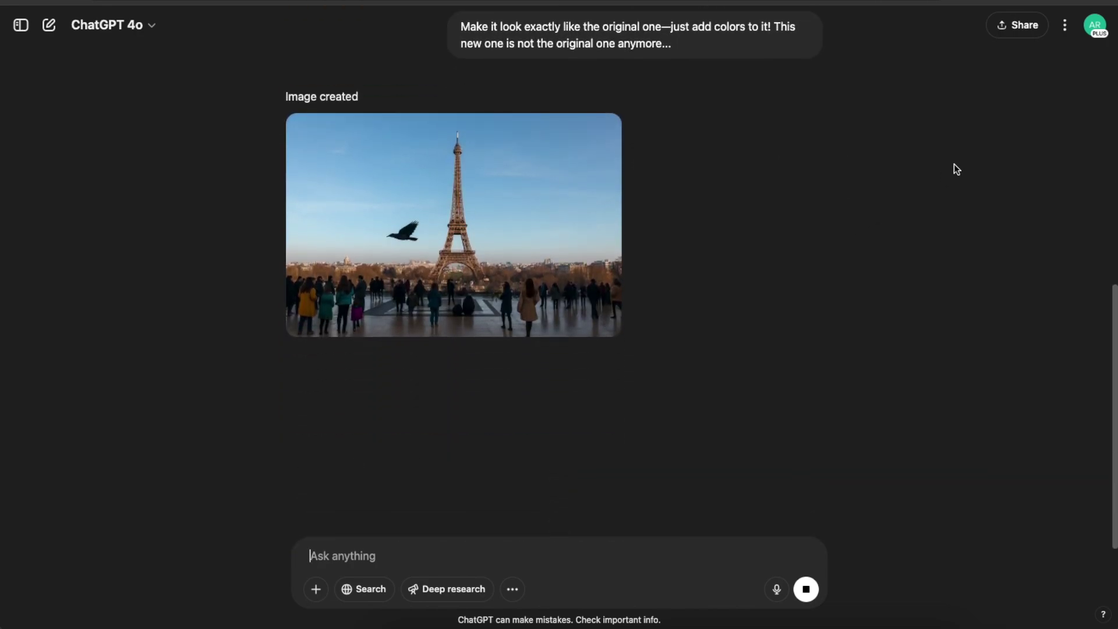
pyautogui.scroll(1, 684, 215)
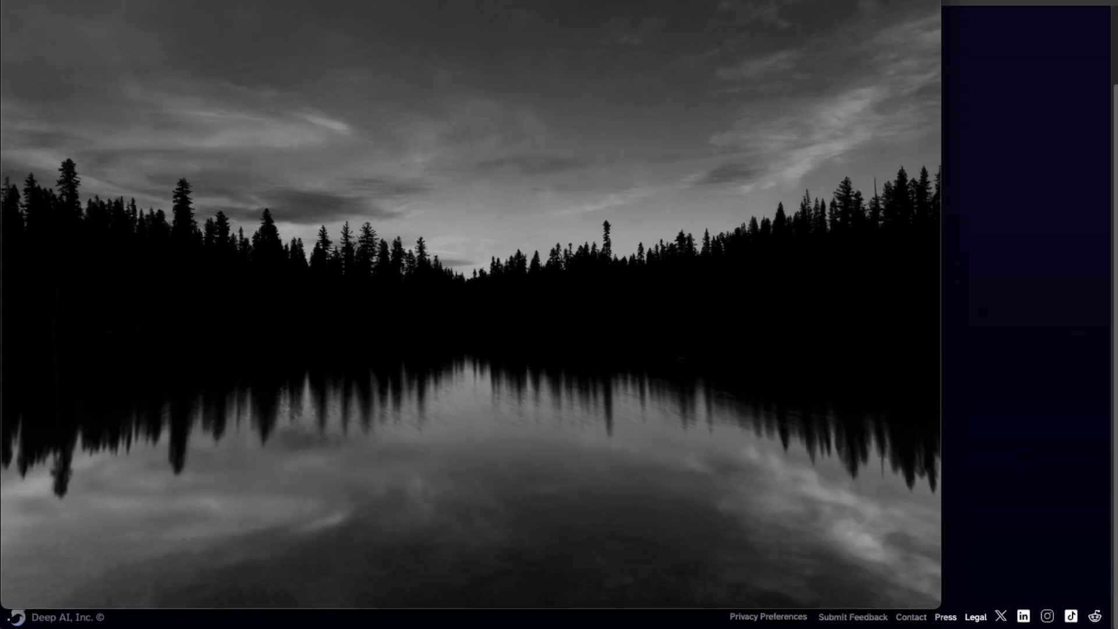
# - Position the grayscale input 1.jpg preview beside the coloured lake result, then close it
pyautogui.moveTo(641, 12); pyautogui.dragTo(716, 80)
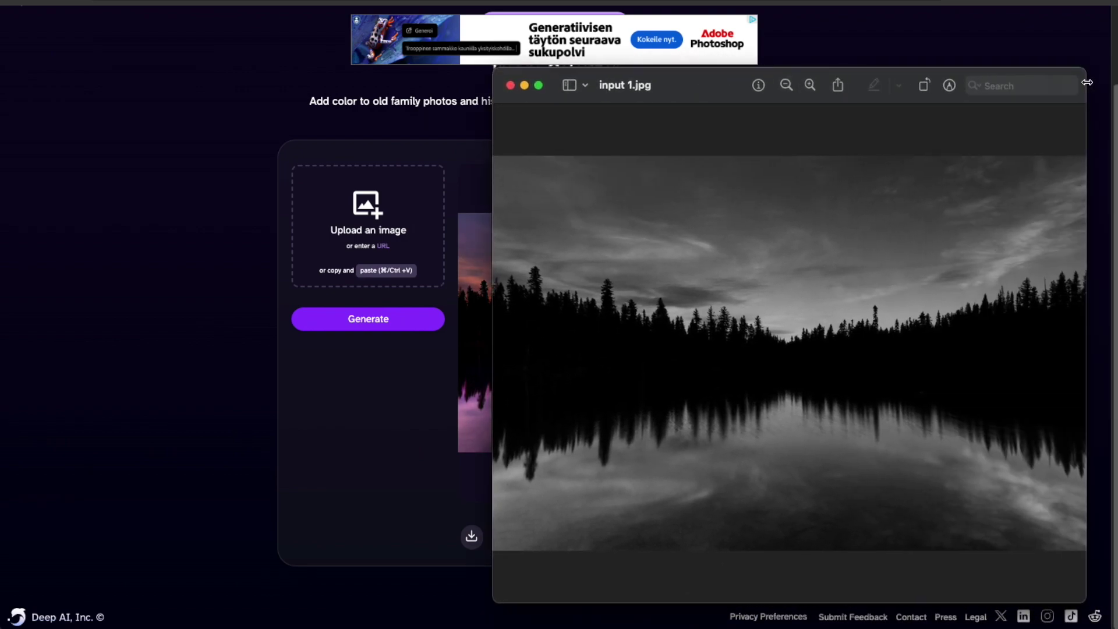
pyautogui.moveTo(1086, 71); pyautogui.dragTo(986, 205)
pyautogui.moveTo(641, 221); pyautogui.dragTo(167, 138)
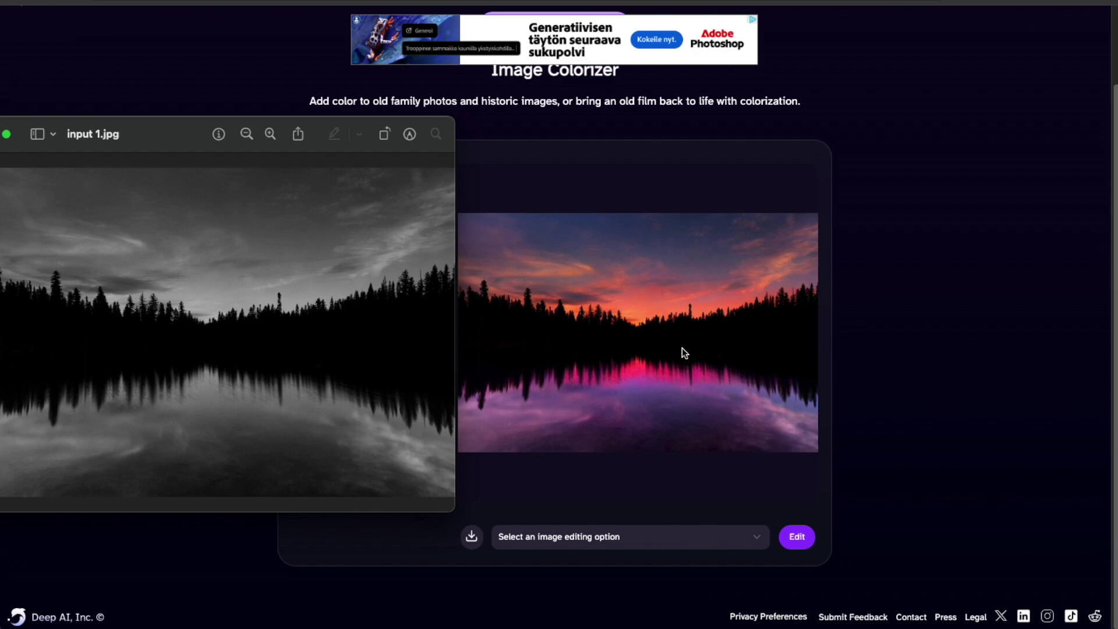
pyautogui.moveTo(145, 121); pyautogui.dragTo(207, 113)
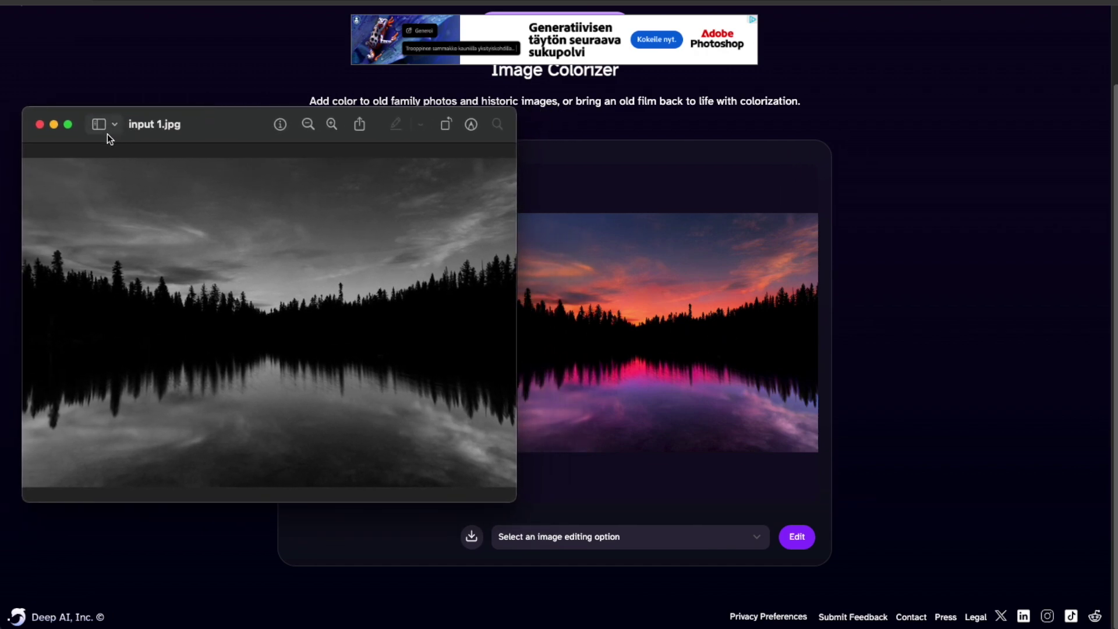
pyautogui.click(39, 126)
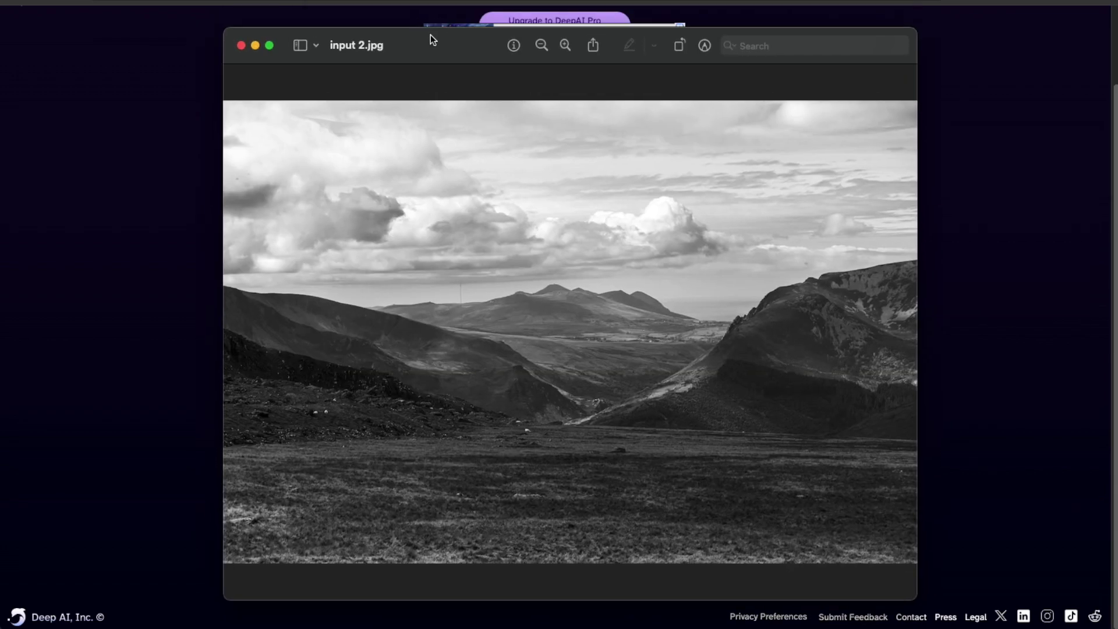
# - Compare the grayscale mountain photo with its colorized result, then close it
pyautogui.click(428, 23)
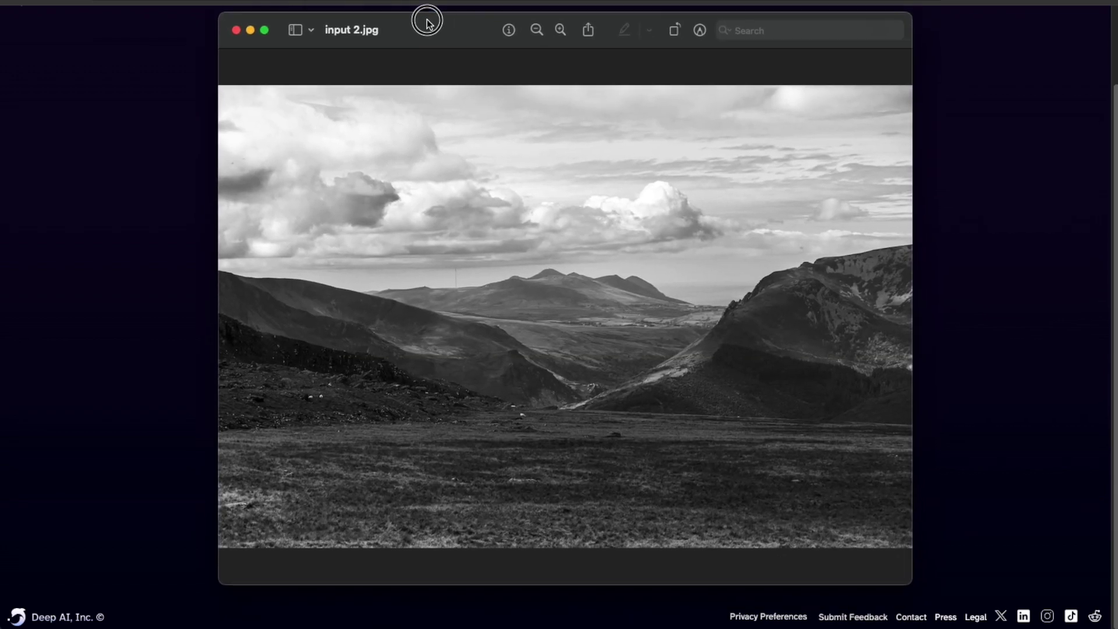
pyautogui.moveTo(429, 24); pyautogui.dragTo(428, 23)
pyautogui.click(234, 29)
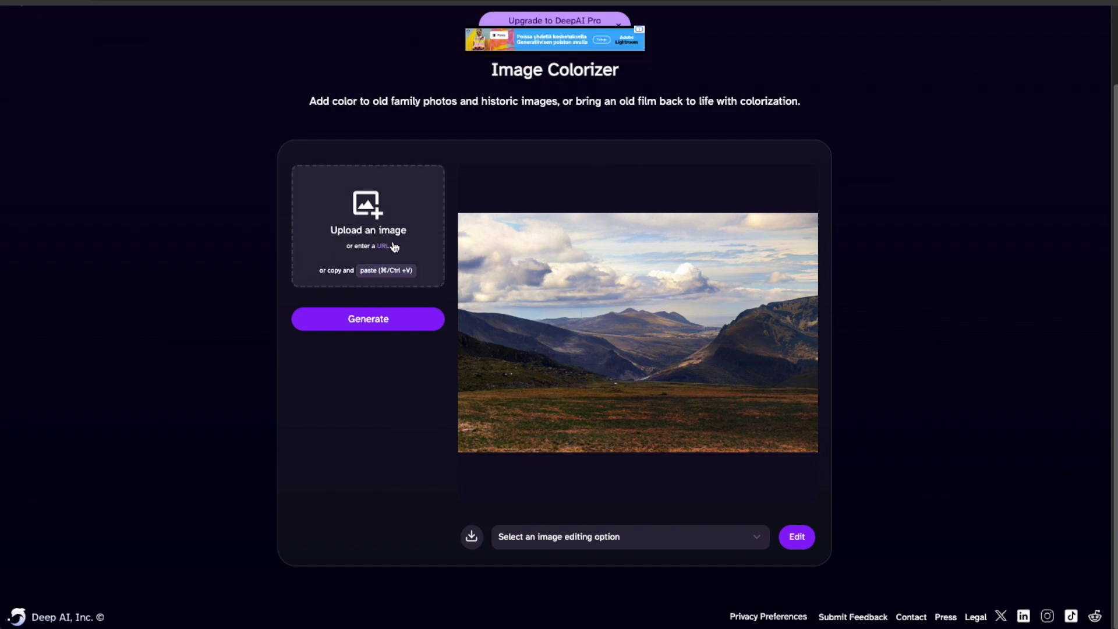
# - Compare the grayscale Eiffel Tower original with its colorized result, then close it
pyautogui.press('super+Tab')
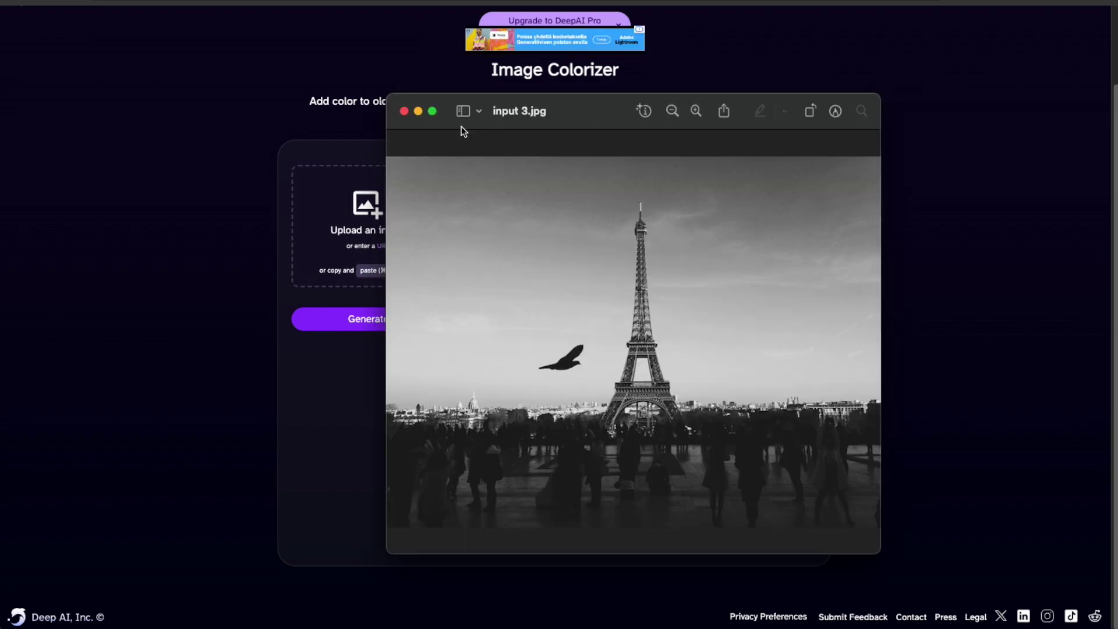
pyautogui.moveTo(554, 100); pyautogui.dragTo(528, 101)
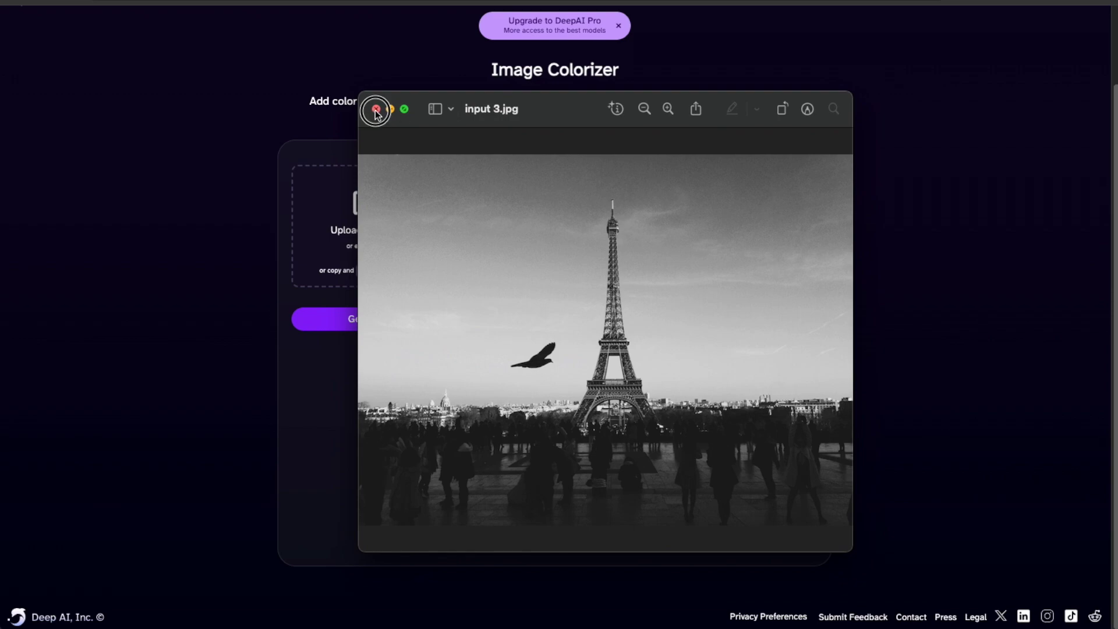
pyautogui.click(376, 110)
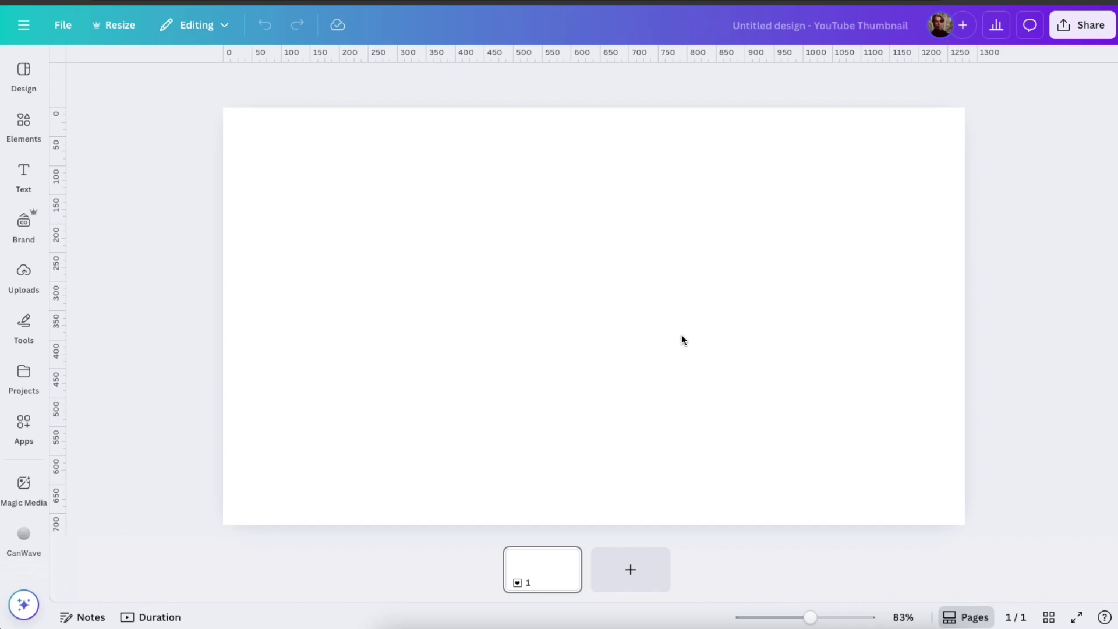
# - Place input 3.jpg on the design, enlarged to 848 by 636 and centred
pyautogui.moveTo(1117, 387); pyautogui.dragTo(425, 248)
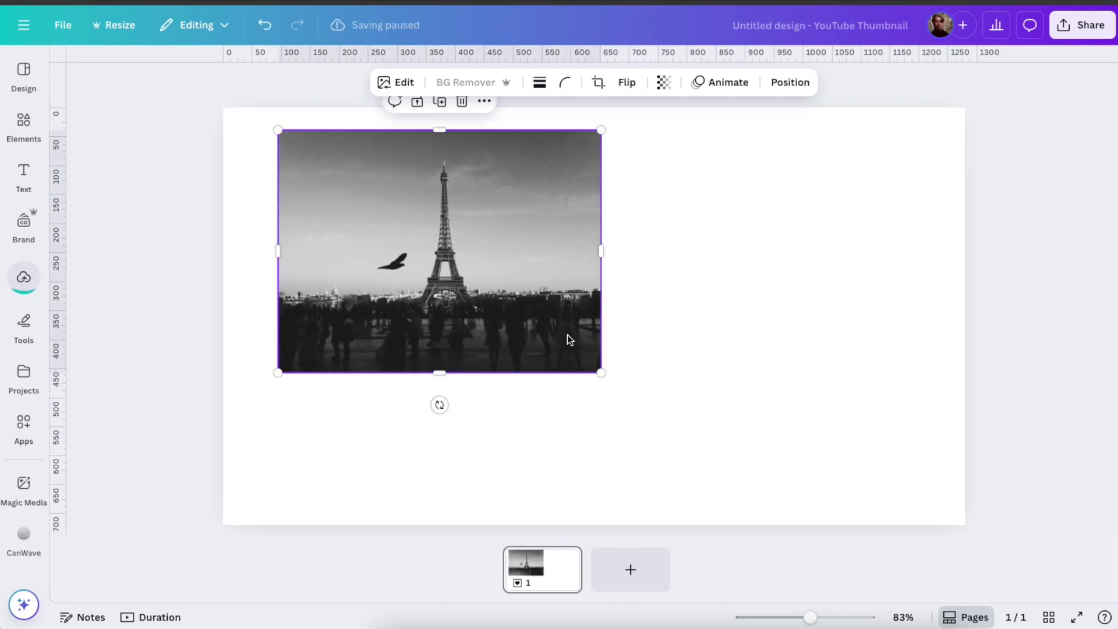
pyautogui.moveTo(601, 373); pyautogui.dragTo(809, 450)
pyautogui.moveTo(622, 339); pyautogui.dragTo(692, 342)
pyautogui.click(872, 364)
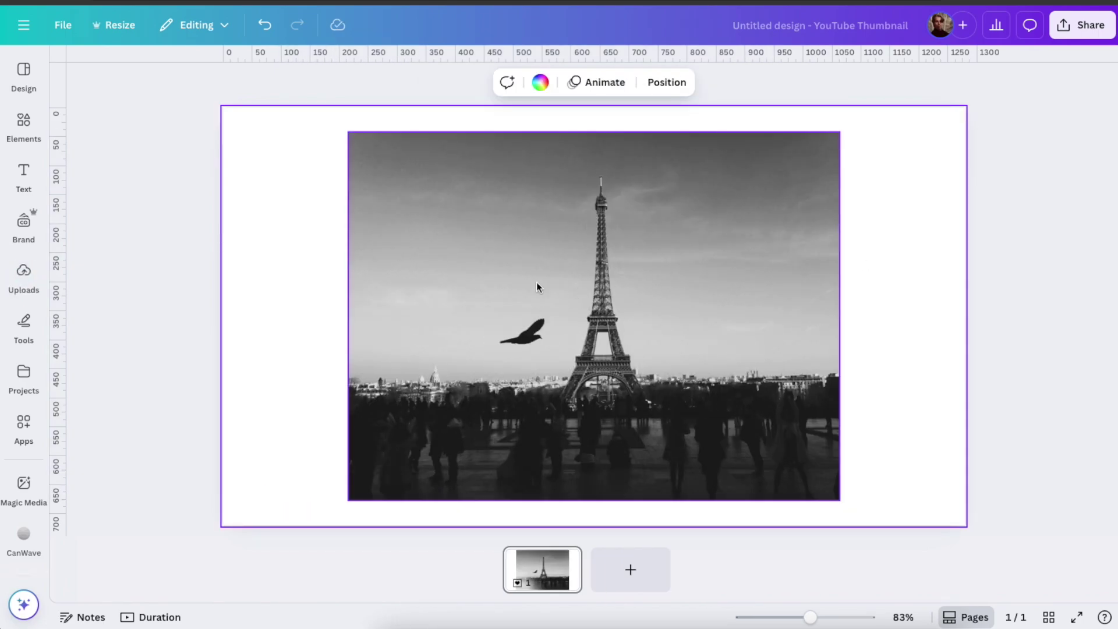
# - Colorize and replace the photo with the Colorize app, then enlarge to about 864 by 648 and centre it
pyautogui.click(502, 313)
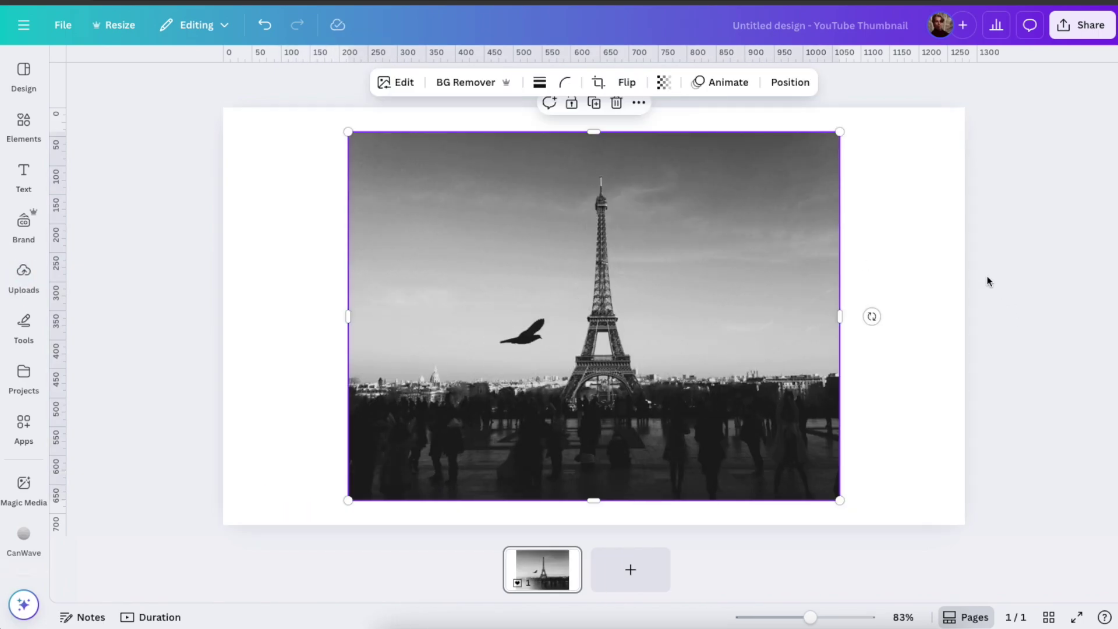
pyautogui.click(392, 82)
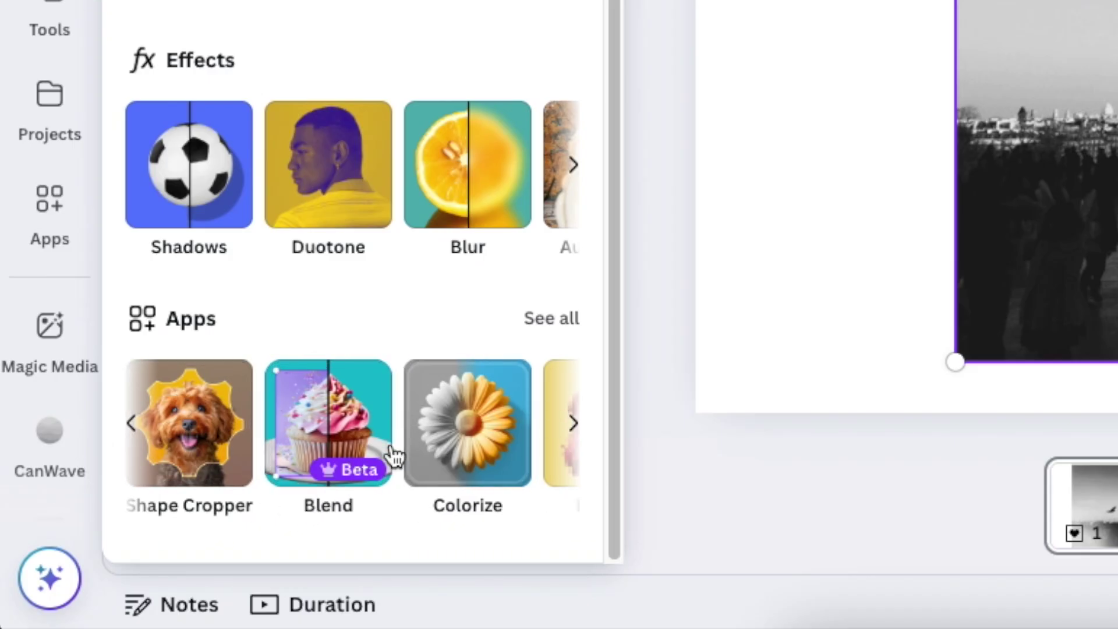
pyautogui.click(469, 449)
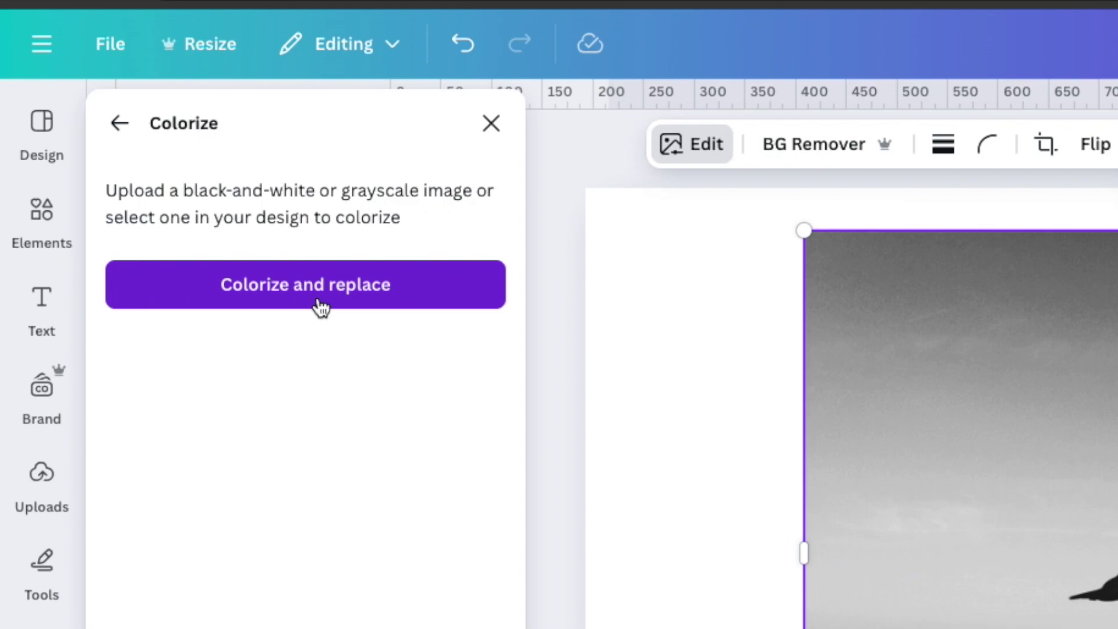
pyautogui.click(320, 303)
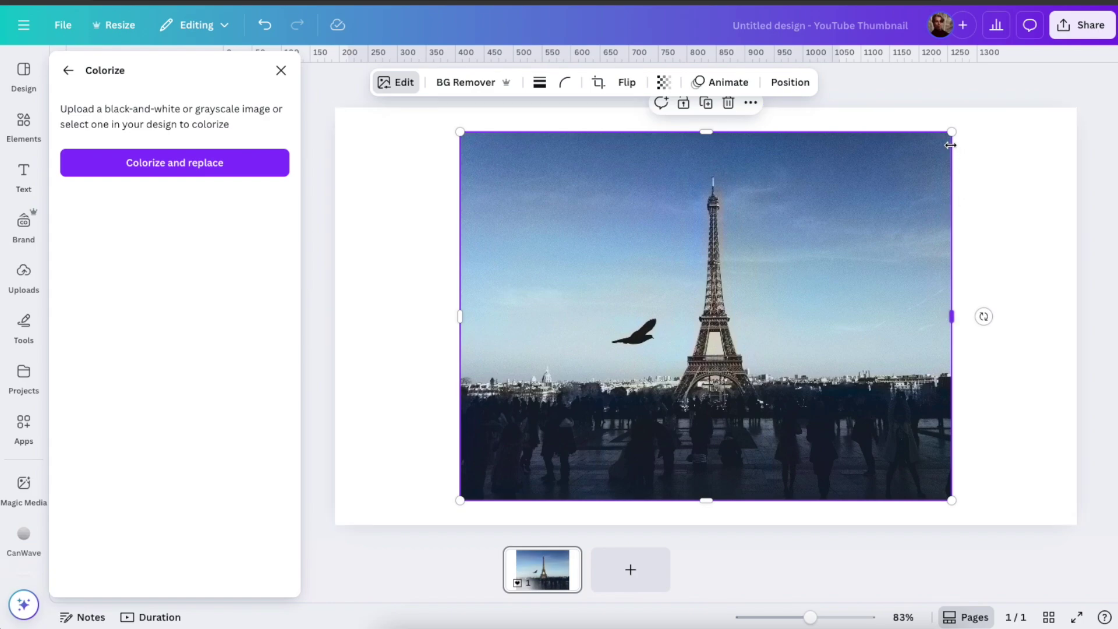
pyautogui.moveTo(953, 132); pyautogui.dragTo(986, 130)
pyautogui.moveTo(930, 163); pyautogui.dragTo(917, 173)
pyautogui.click(1016, 200)
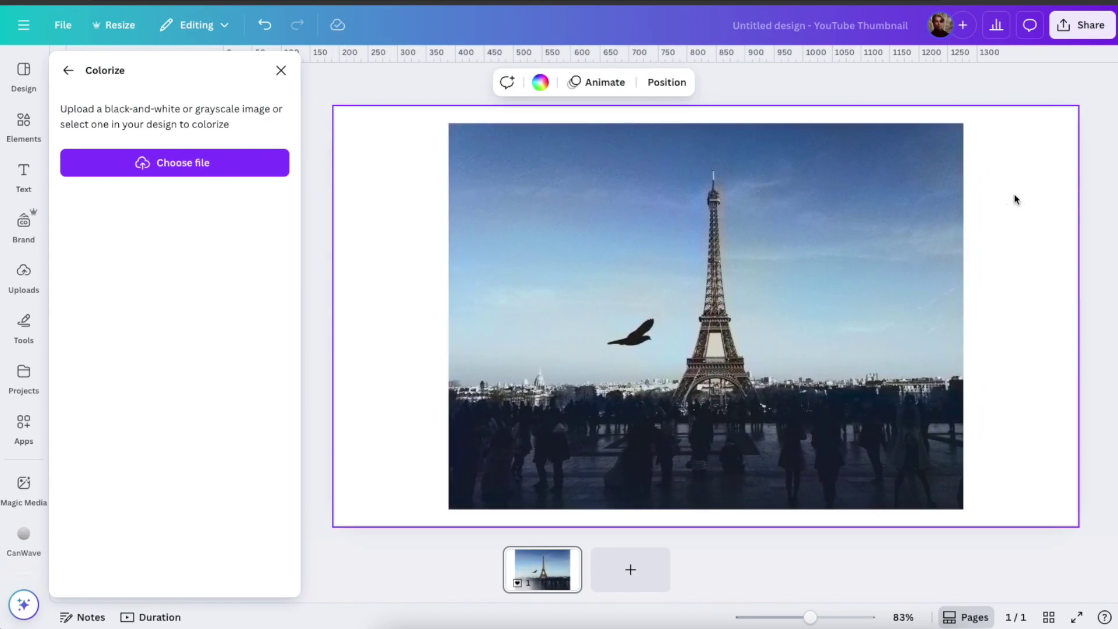